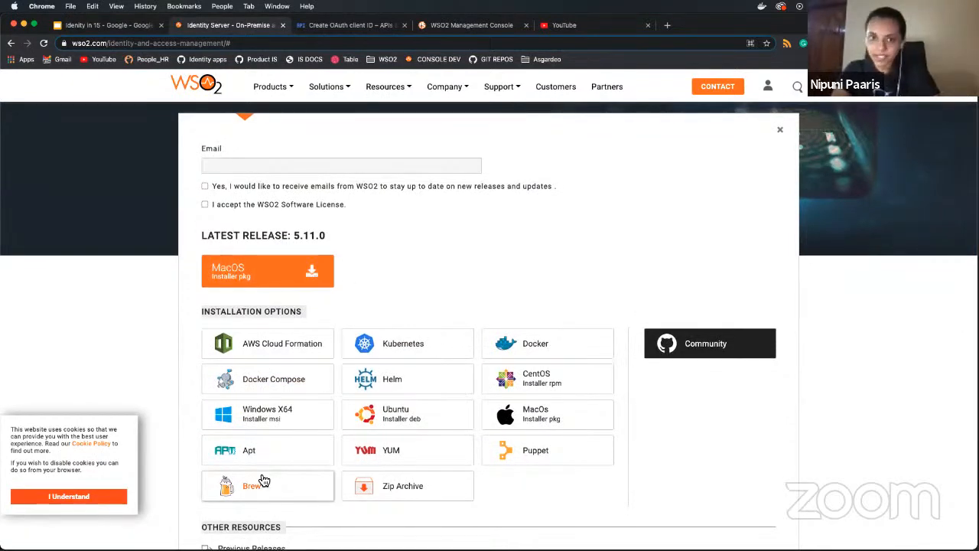
# - Scroll through the WSO2 download options, then return to Google Cloud's Create OAuth client ID form
pyautogui.scroll(-3, 263, 479)
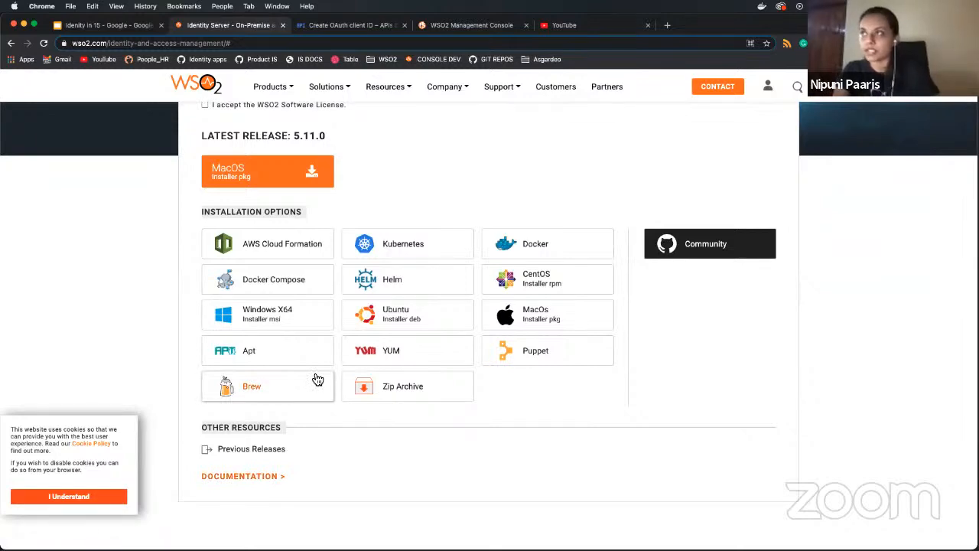
pyautogui.scroll(2, 439, 137)
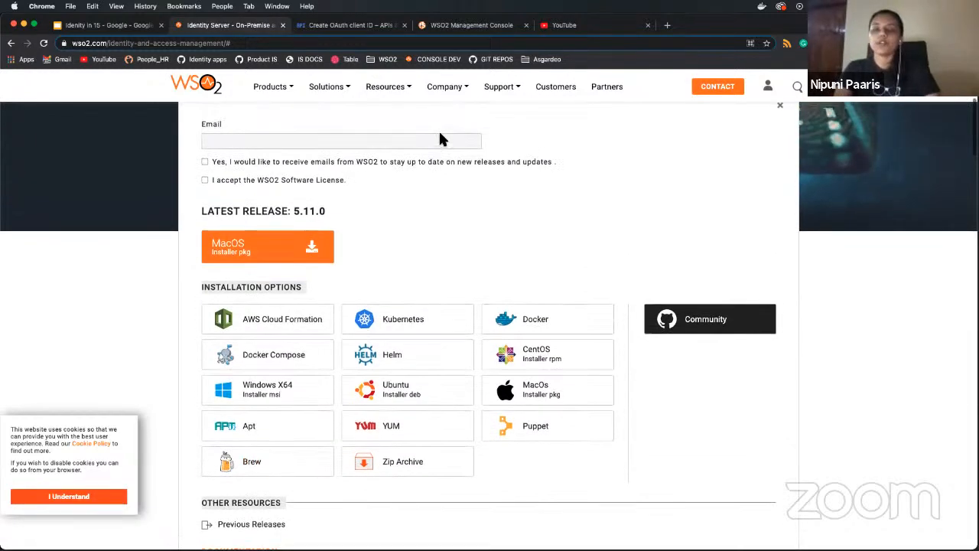
pyautogui.scroll(1, 440, 139)
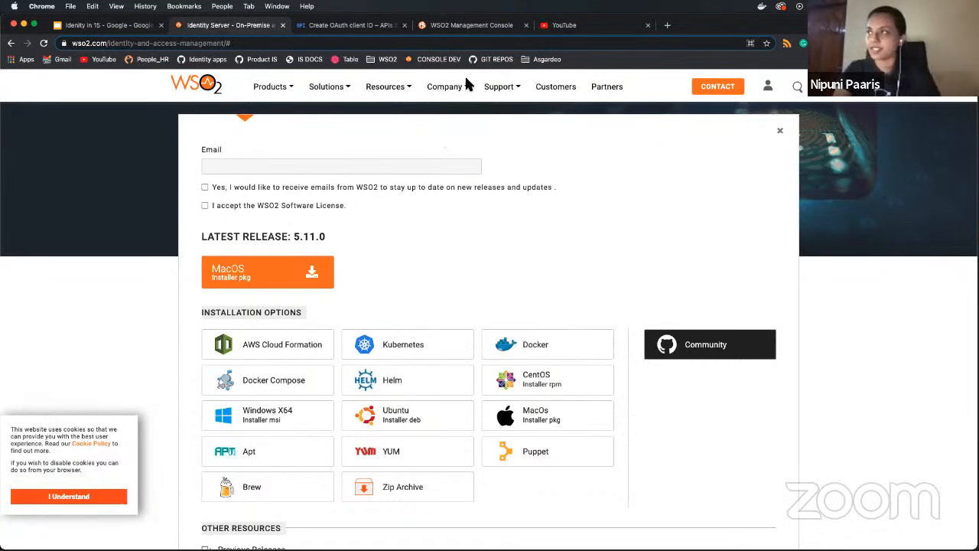
pyautogui.moveTo(444, 87)
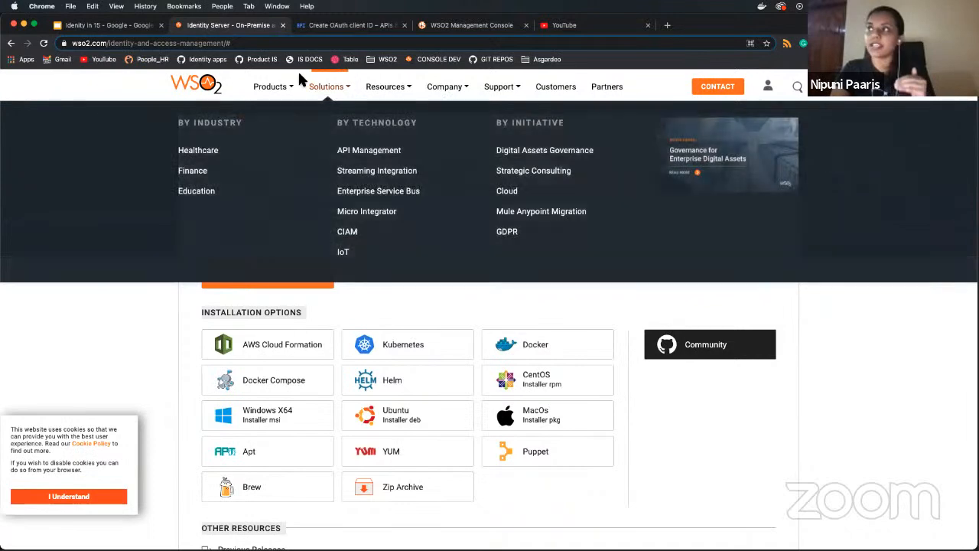
pyautogui.click(304, 29)
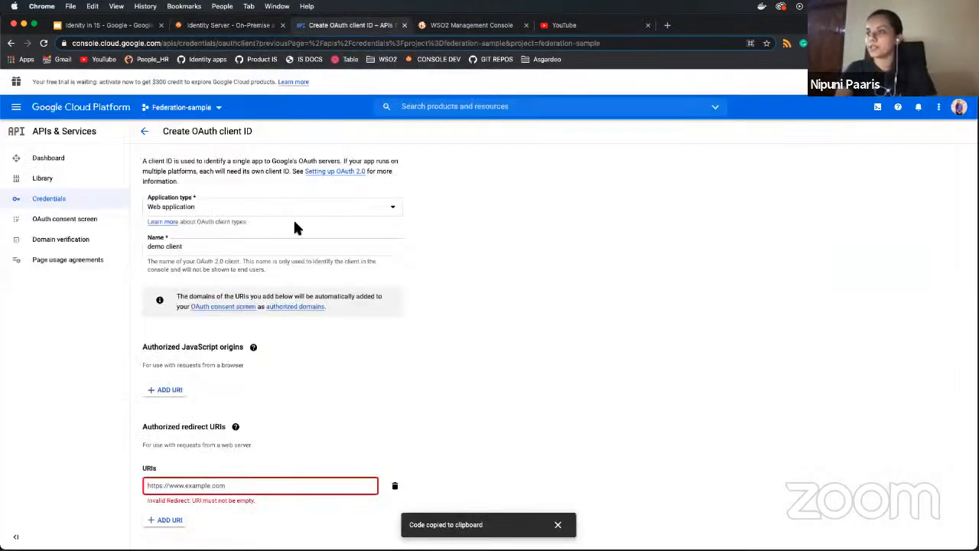
# - Go to the Federation-sample project's Credentials page and list the credential types available to create
pyautogui.click(56, 163)
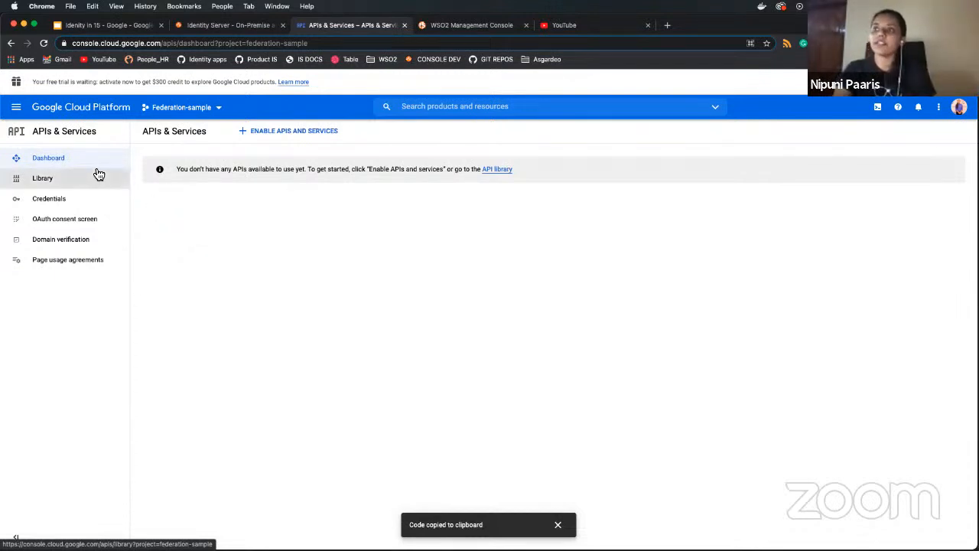
pyautogui.click(63, 201)
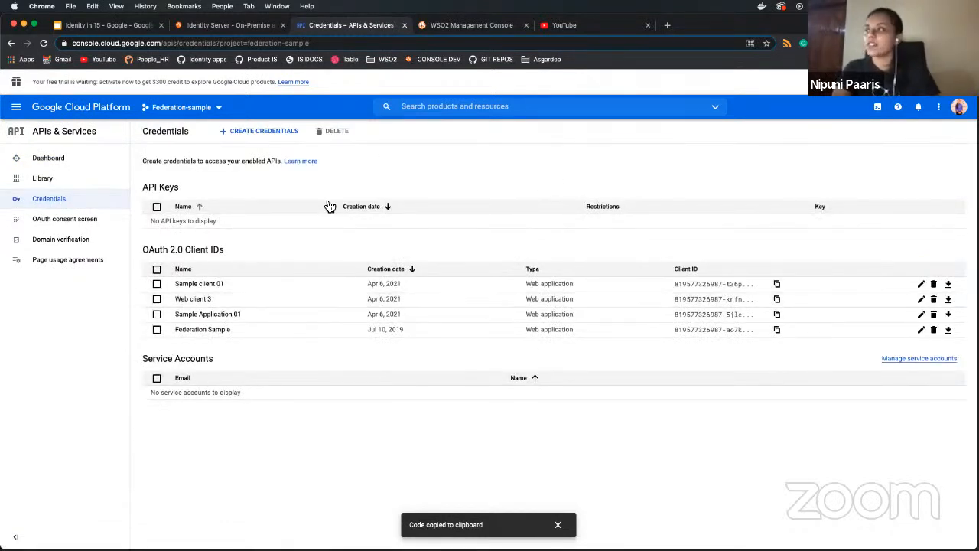
pyautogui.click(254, 136)
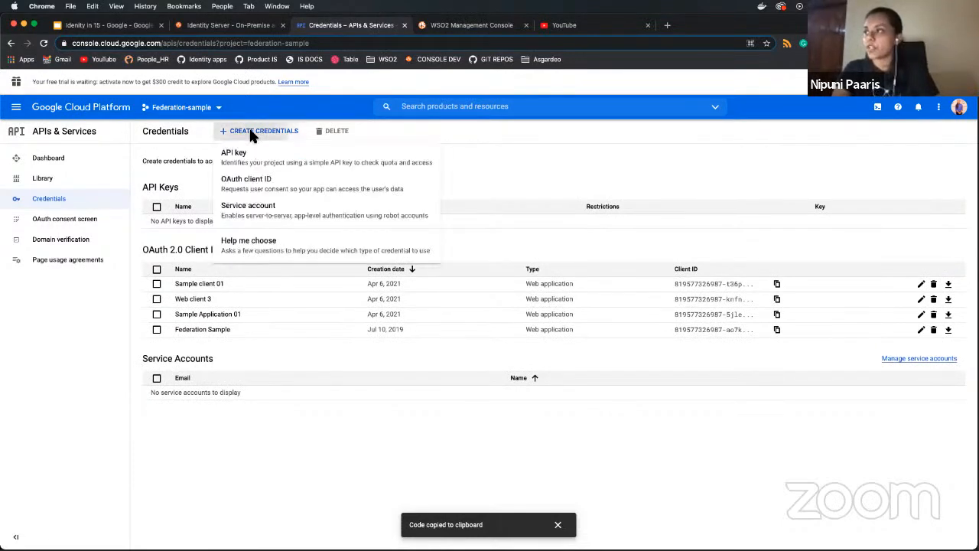
# - Start a new Web application OAuth client ID named 'demo sample client'
pyautogui.click(249, 184)
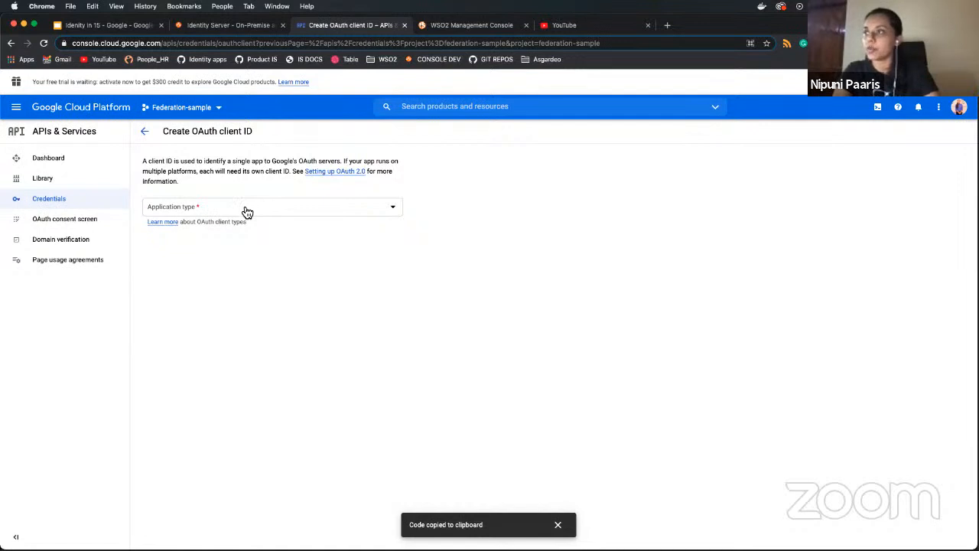
pyautogui.click(247, 212)
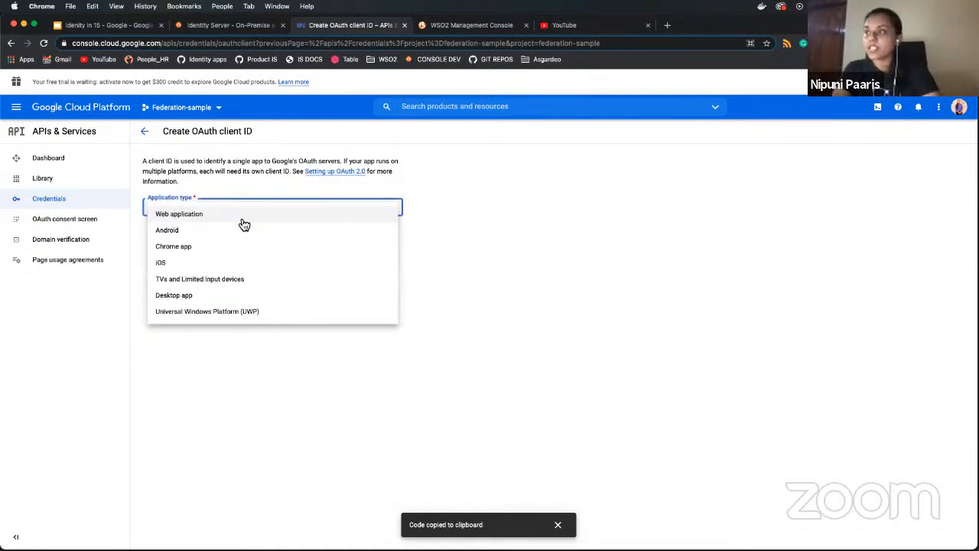
pyautogui.click(242, 218)
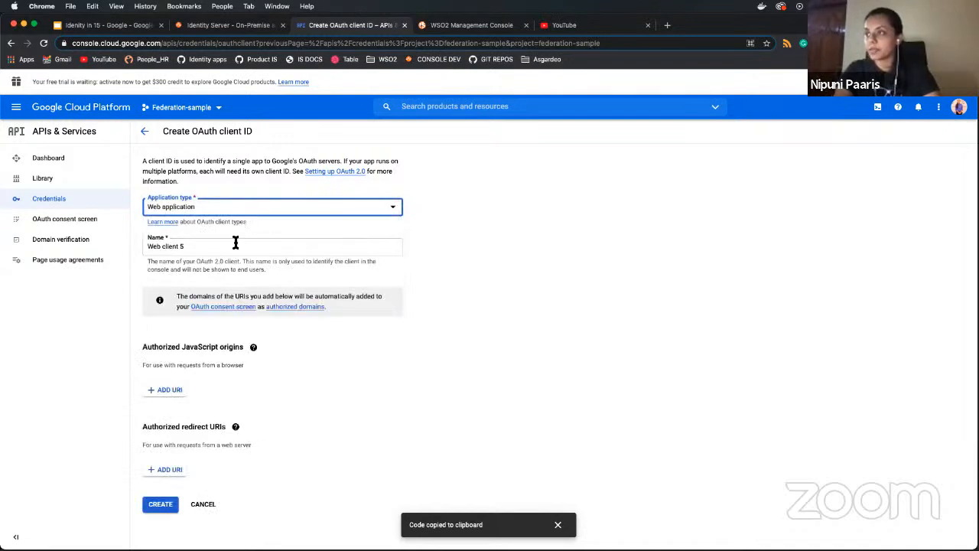
pyautogui.click(234, 245)
pyautogui.press('super+a')
pyautogui.write('demo sam')
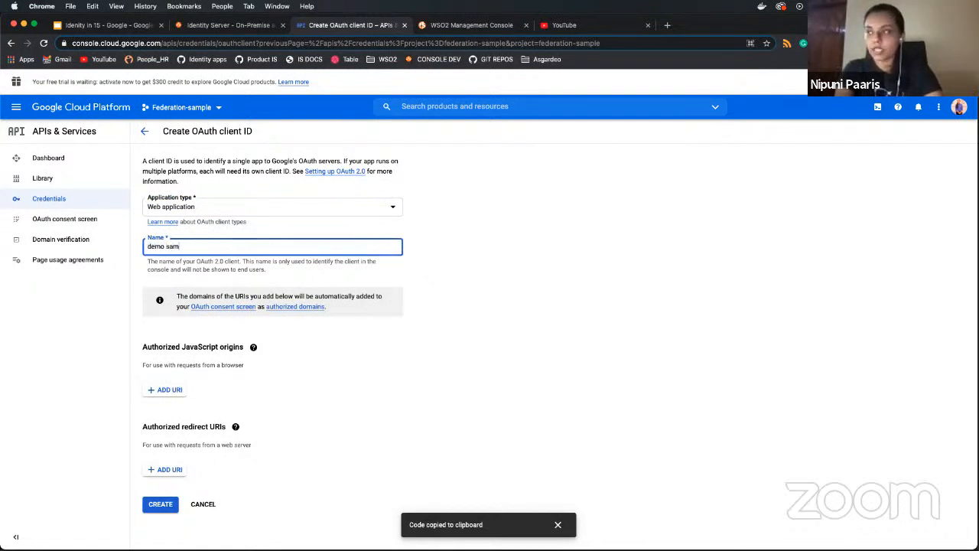
pyautogui.write('ple client')
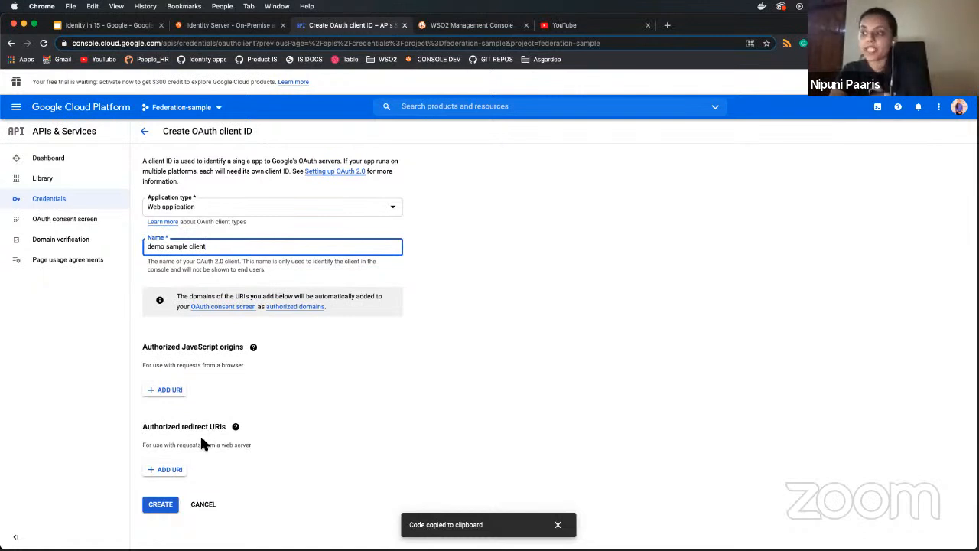
pyautogui.click(169, 469)
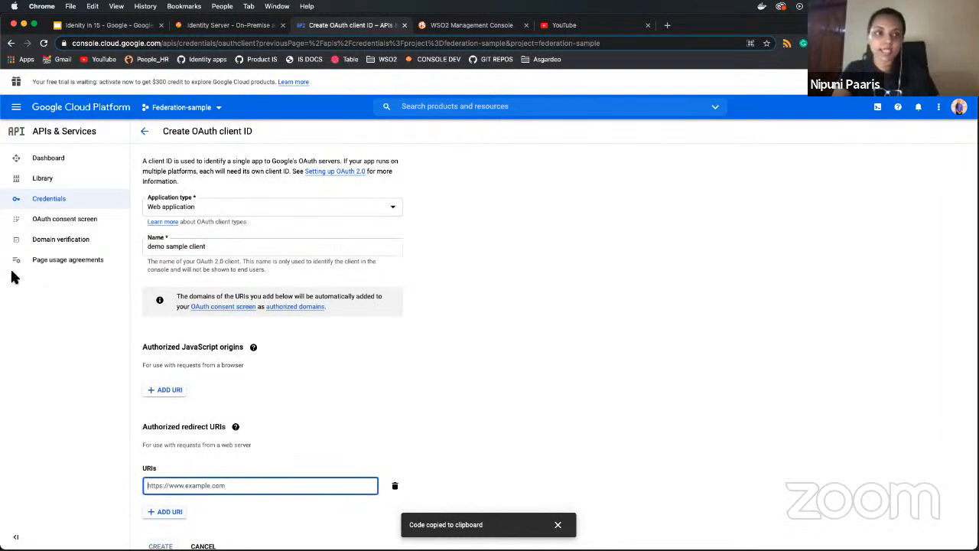
pyautogui.press('super+Tab')
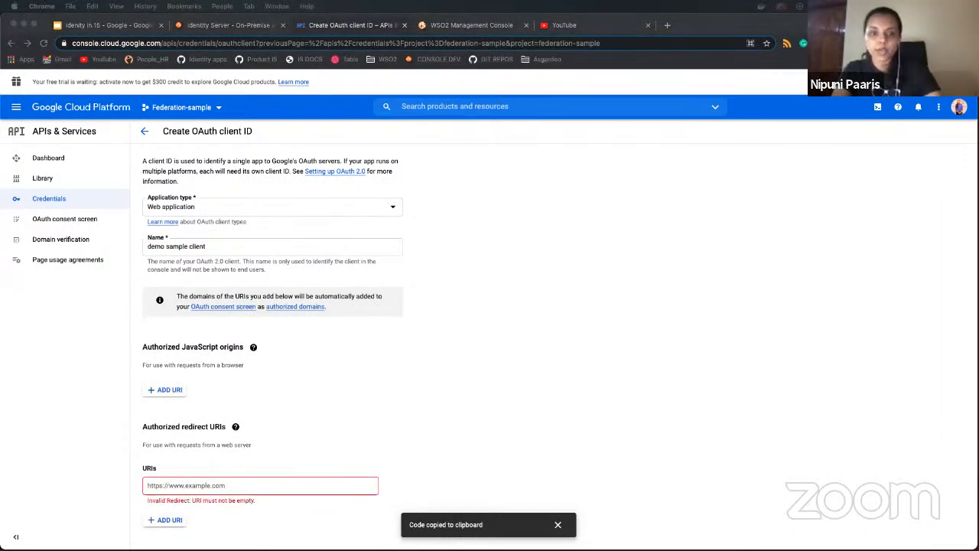
pyautogui.click(190, 478)
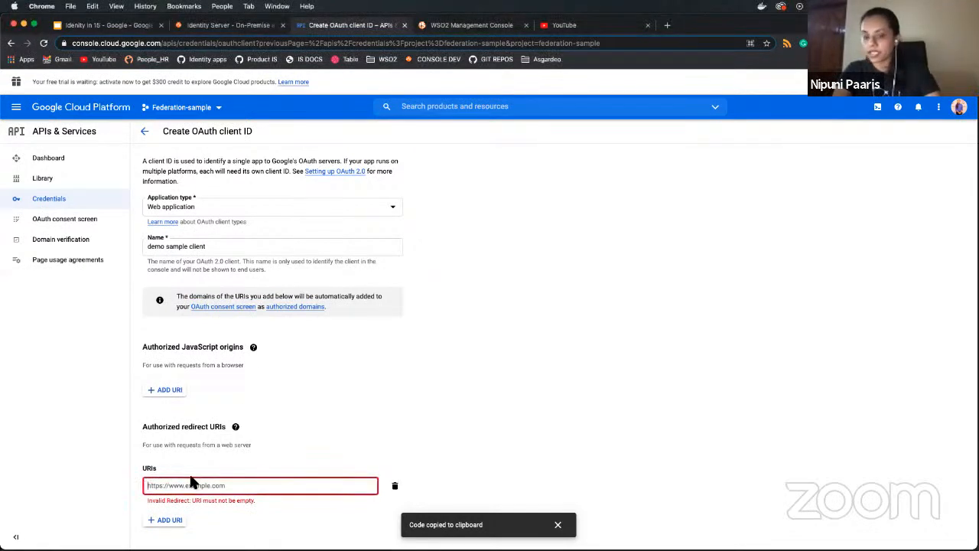
pyautogui.press('super+v')
pyautogui.click(341, 461)
pyautogui.scroll(-1, 343, 461)
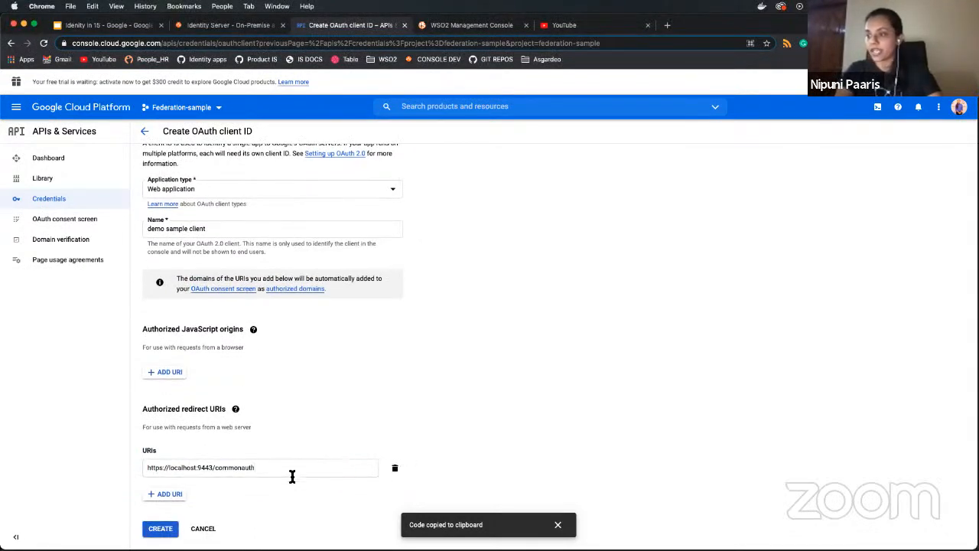
# - Create the OAuth client, copy its new client ID and client secret, and dismiss the confirmation
pyautogui.click(165, 530)
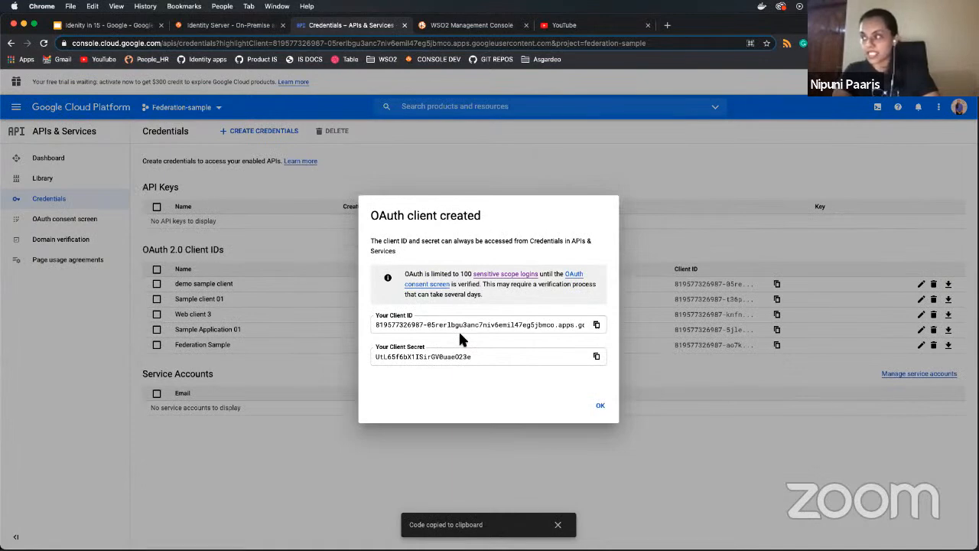
pyautogui.click(597, 325)
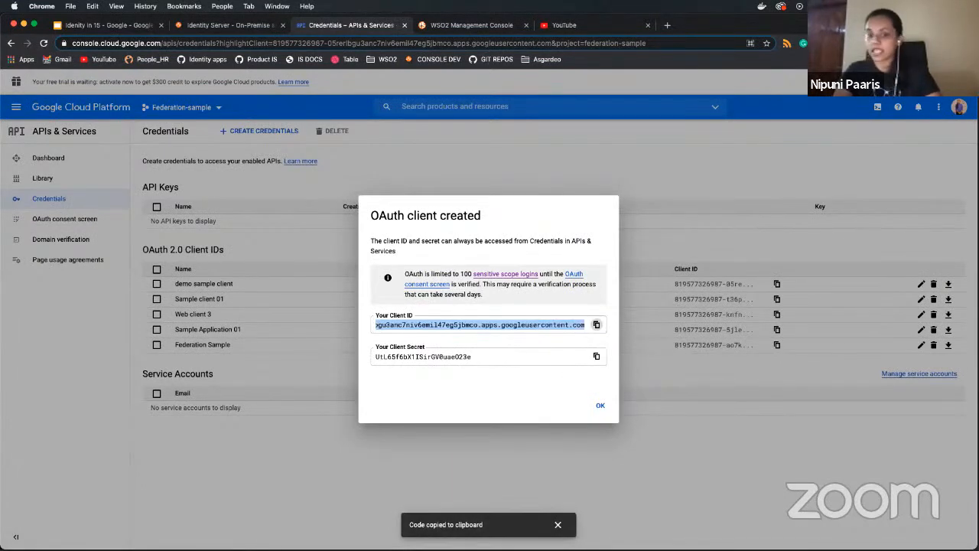
pyautogui.press('super+Tab')
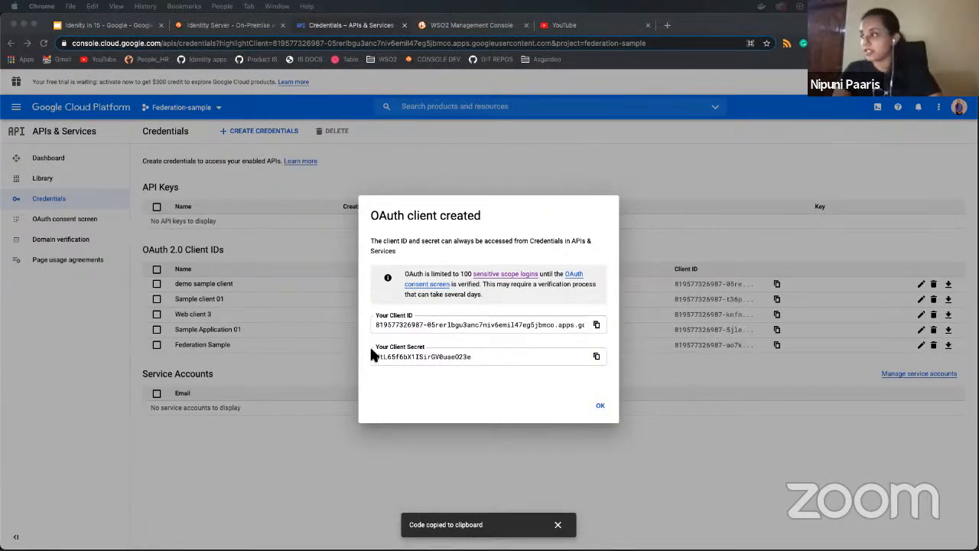
pyautogui.click(603, 367)
pyautogui.click(597, 357)
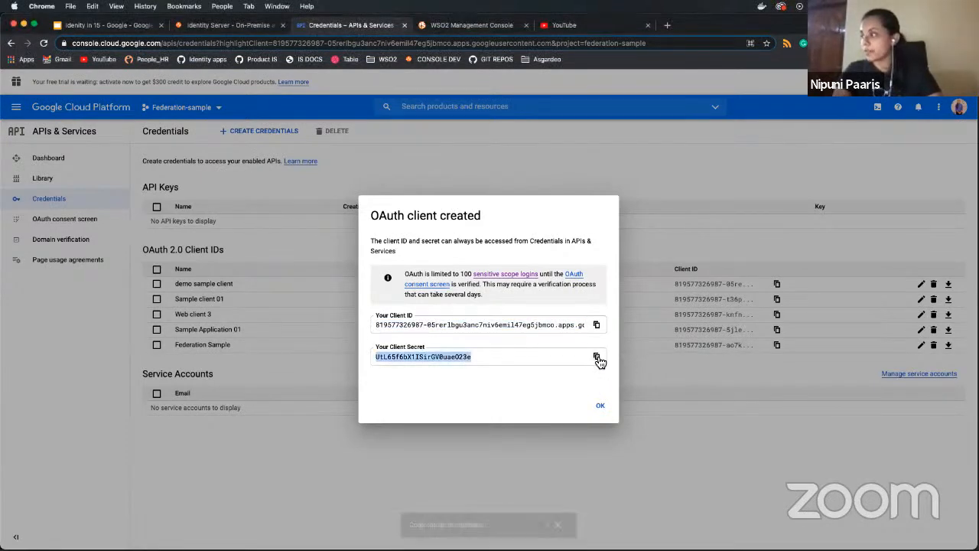
pyautogui.press('super+Tab')
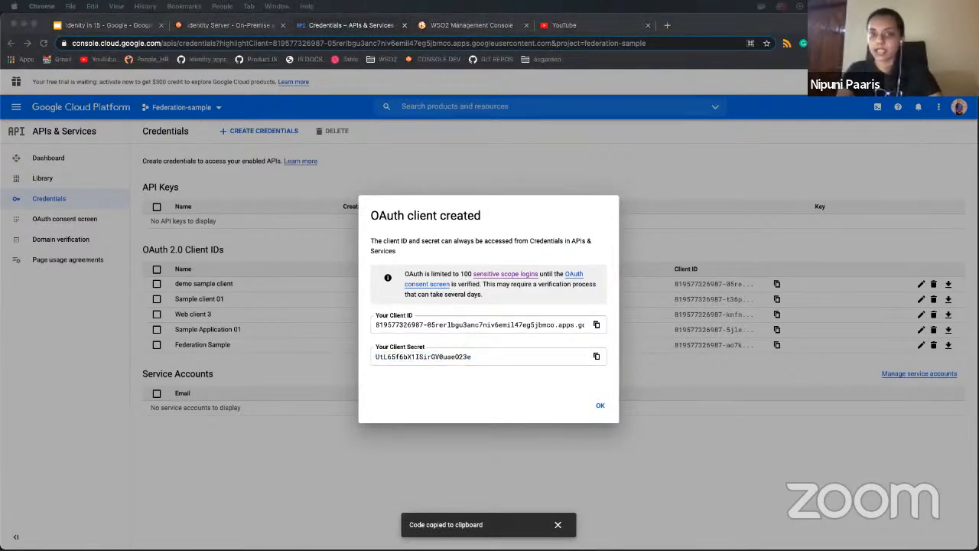
pyautogui.click(600, 407)
pyautogui.click(600, 407)
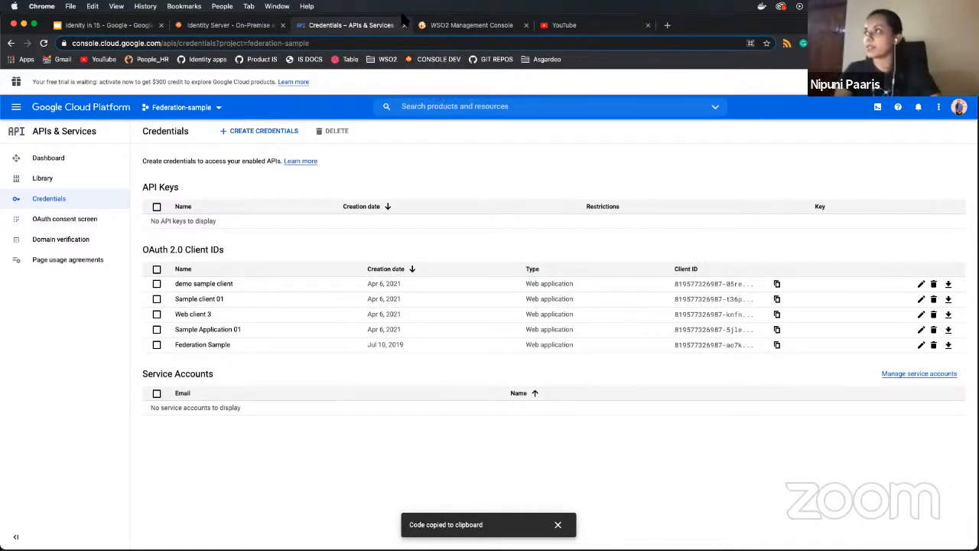
# - Sign back in to the WSO2 console with the administrator username and password to reach the Add Identity Provider form
pyautogui.click(483, 26)
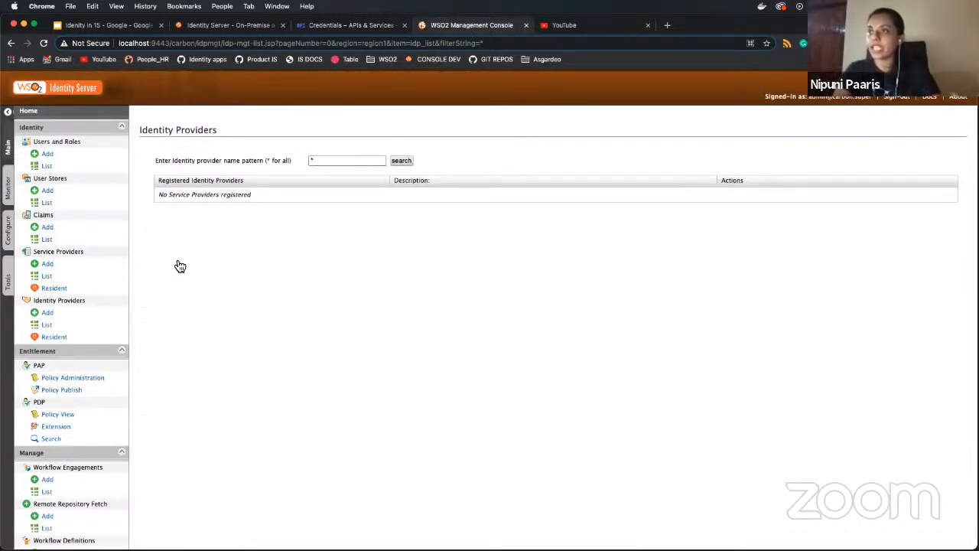
pyautogui.click(46, 315)
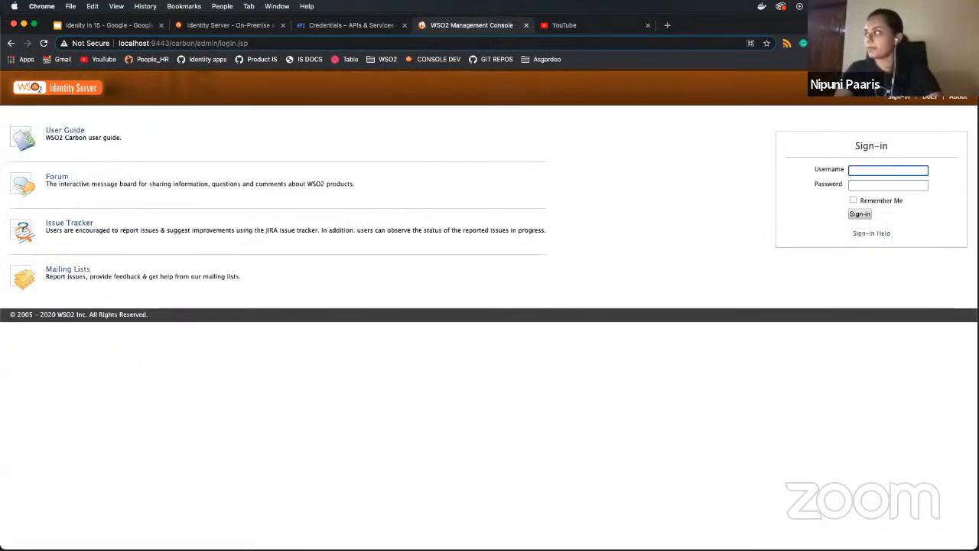
pyautogui.write('admin')
pyautogui.press('Tab')
pyautogui.write('admin')
pyautogui.press('Return')
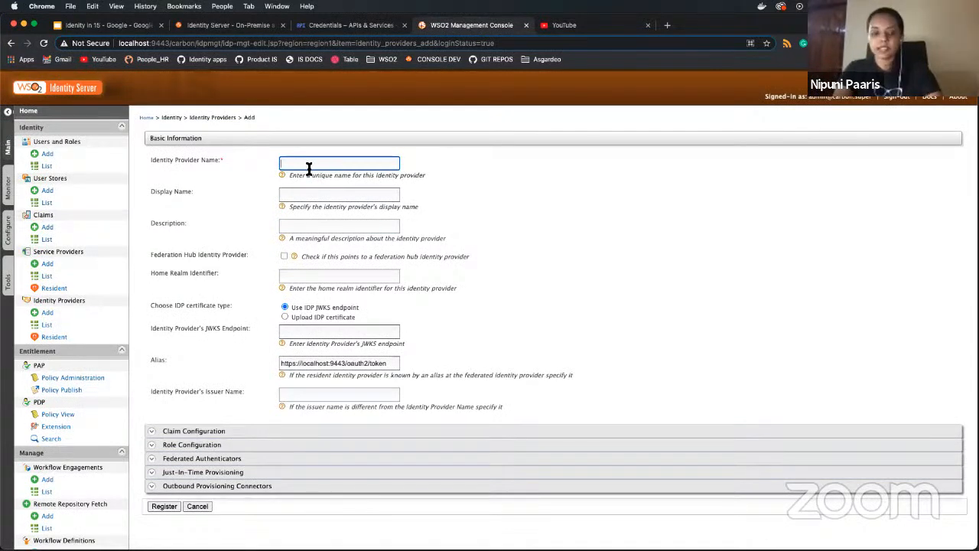
# - Enter GoogleIDP as the Identity Provider Name, then move to Description and scroll down the form
pyautogui.write('GoogleIDP')
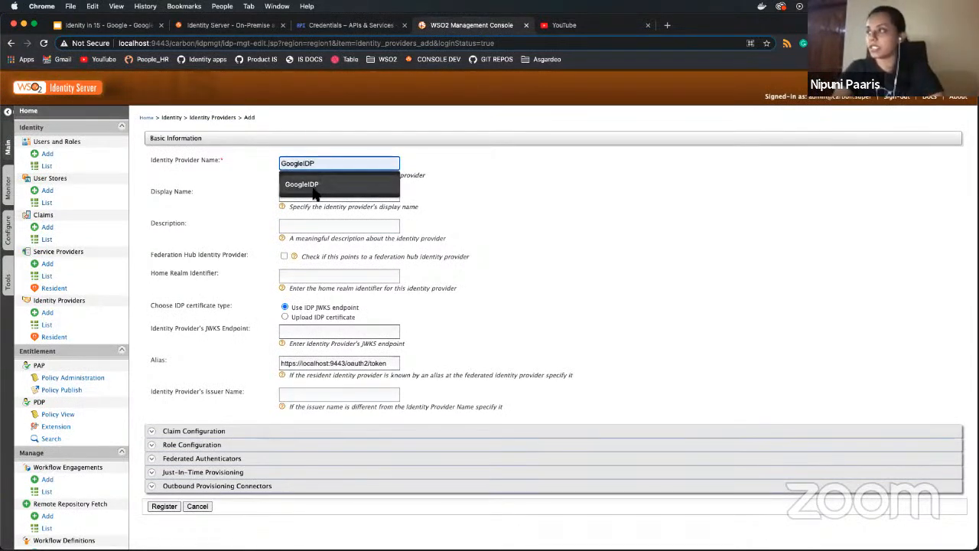
pyautogui.click(313, 187)
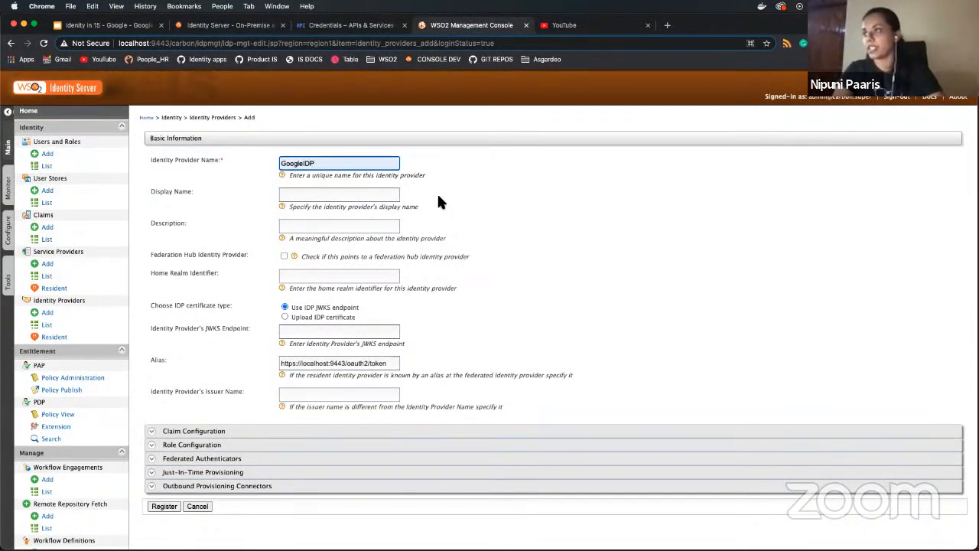
pyautogui.scroll(-2, 437, 197)
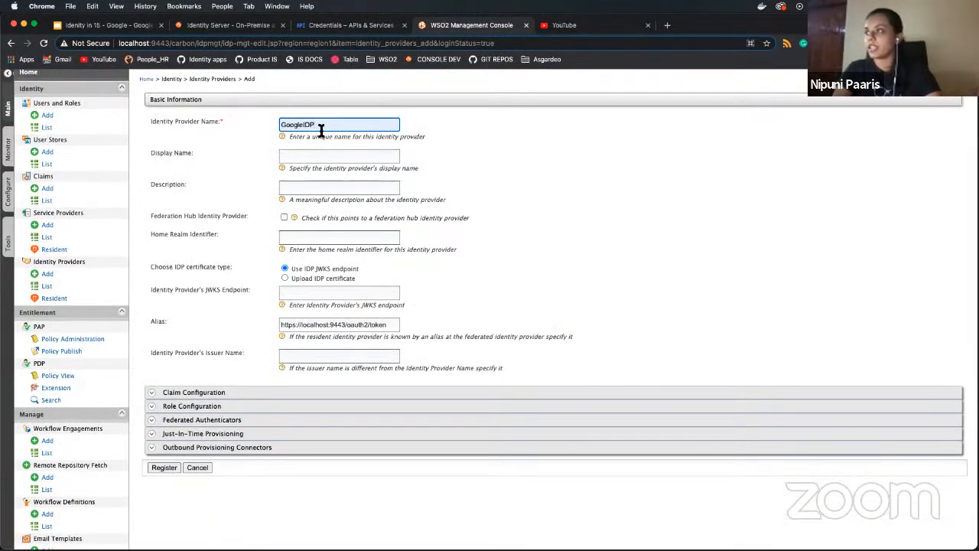
pyautogui.click(317, 188)
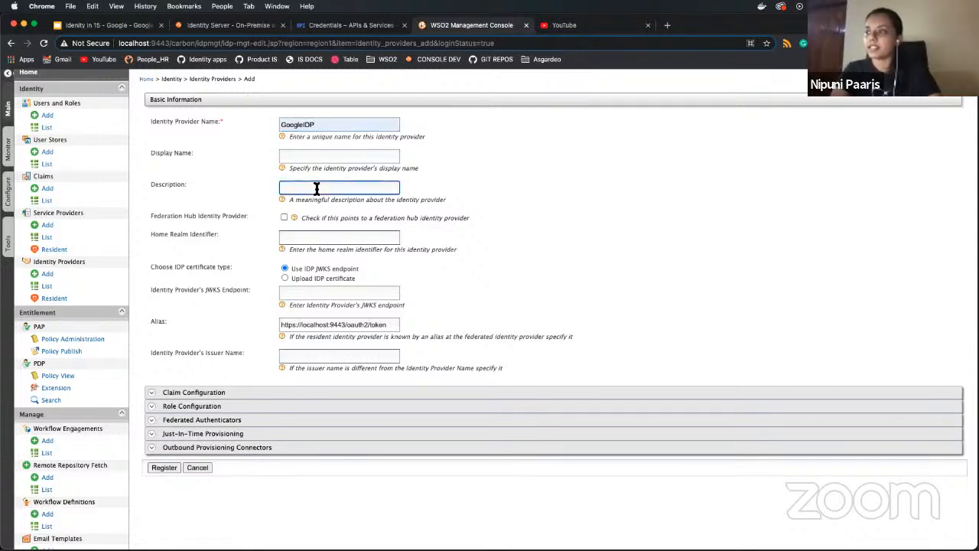
pyautogui.scroll(-2, 317, 188)
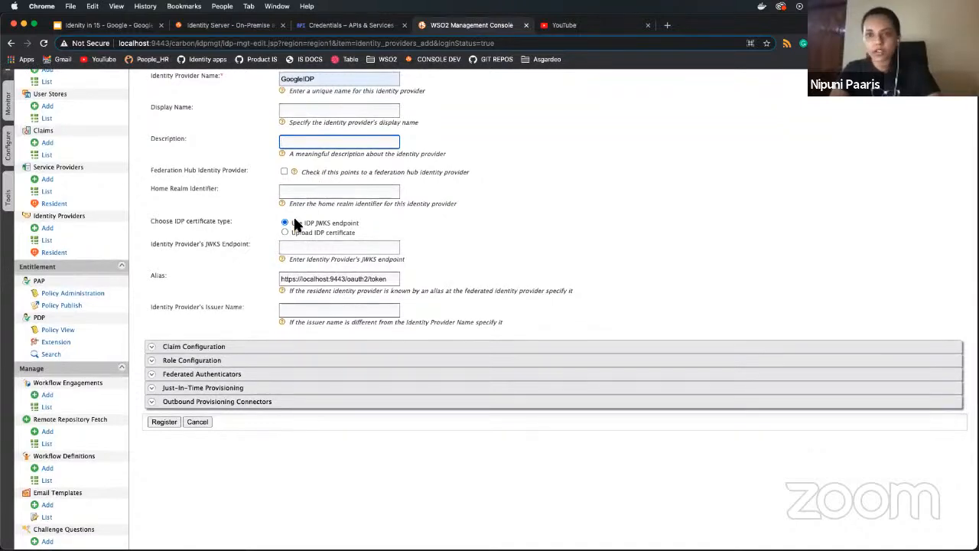
pyautogui.scroll(1, 293, 215)
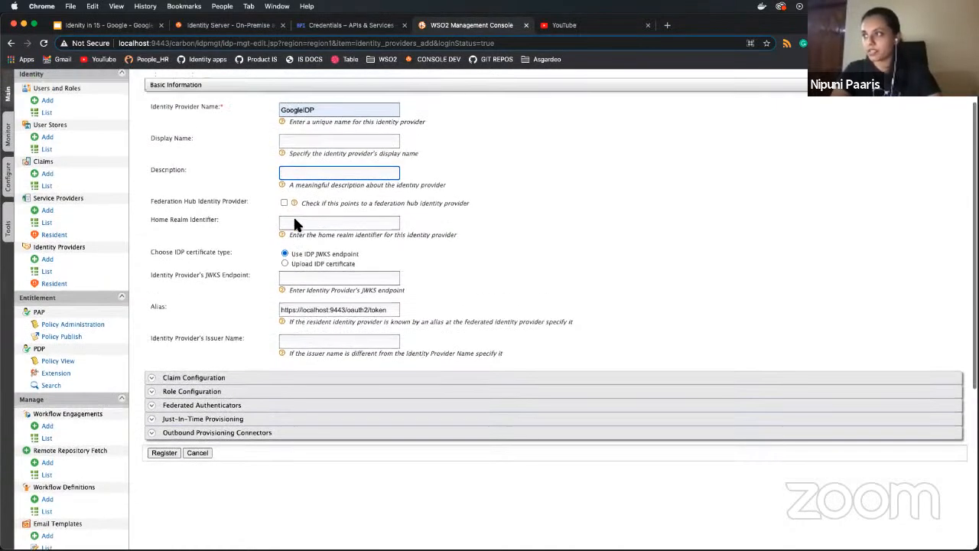
pyautogui.scroll(-3, 252, 306)
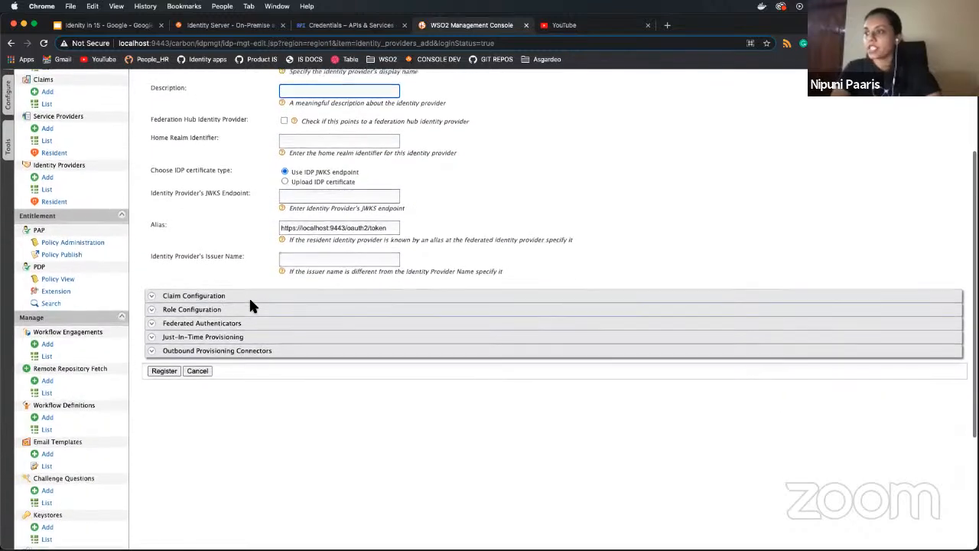
pyautogui.scroll(-2, 251, 327)
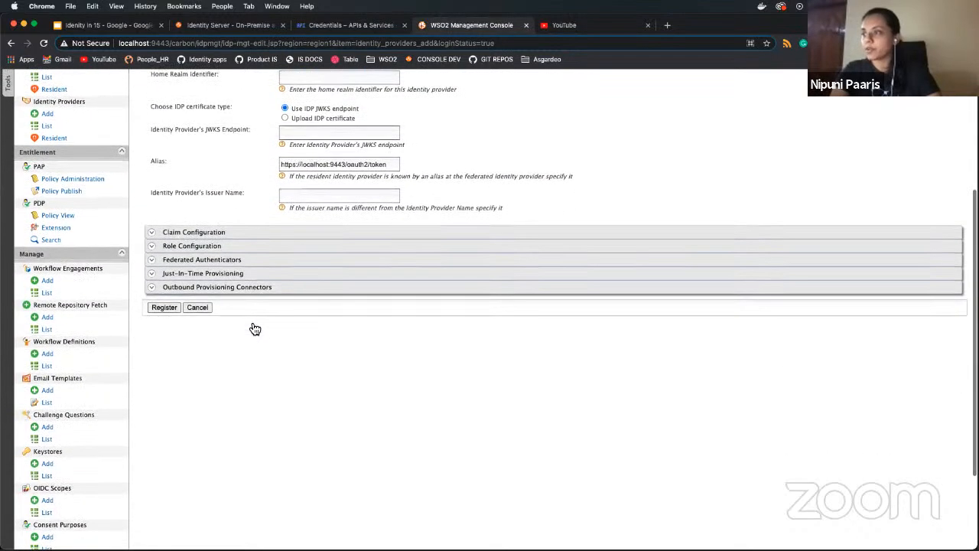
# - Expand Federated Authenticators and Google Configuration, and tick Enable for the Google authenticator
pyautogui.click(249, 261)
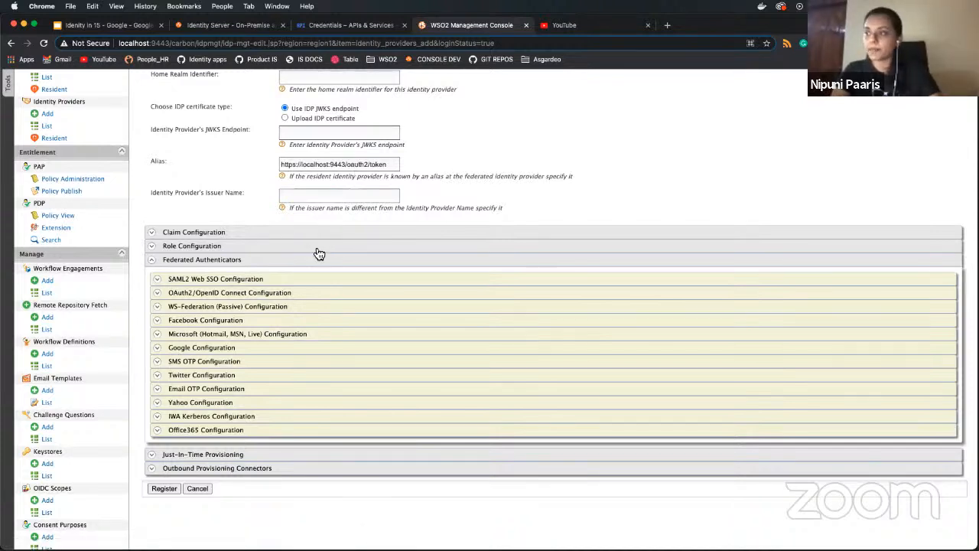
pyautogui.click(192, 351)
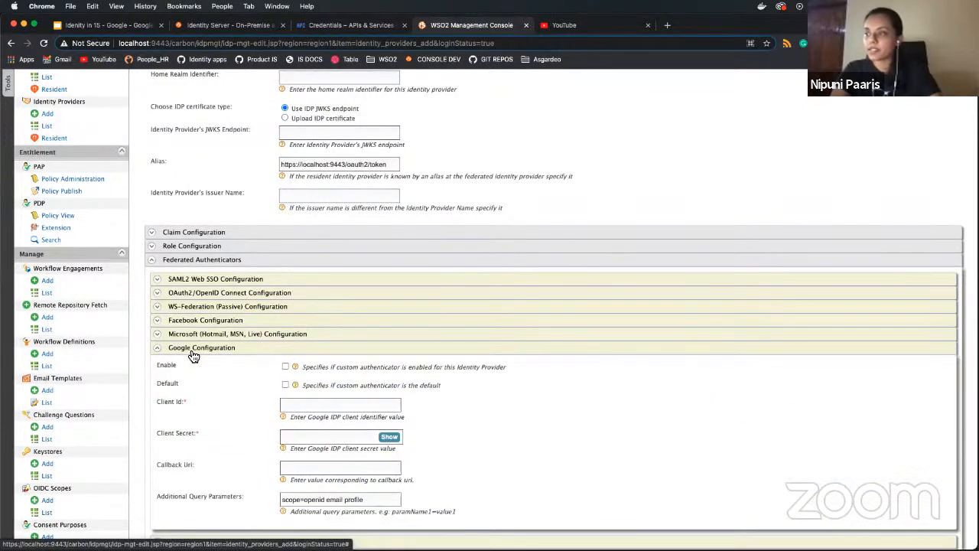
pyautogui.scroll(-2, 215, 409)
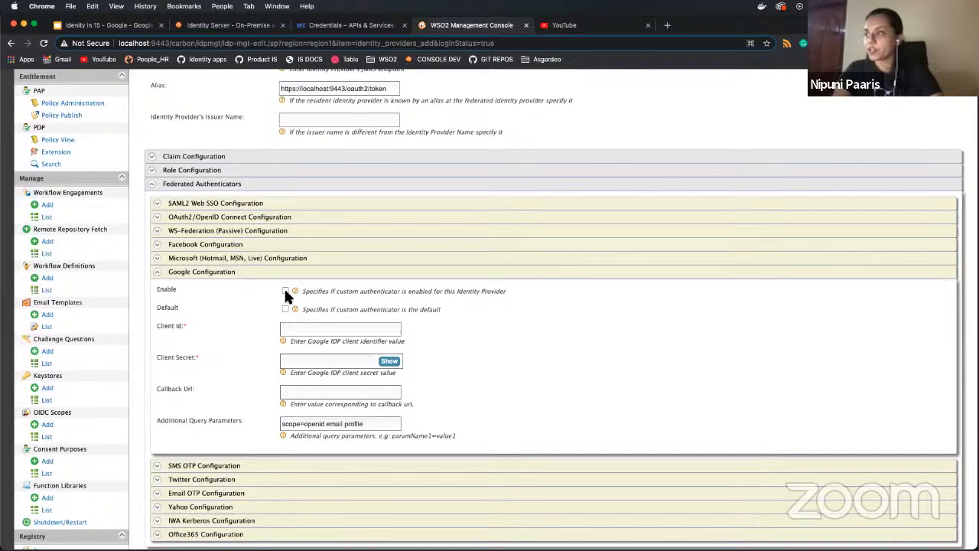
pyautogui.click(285, 291)
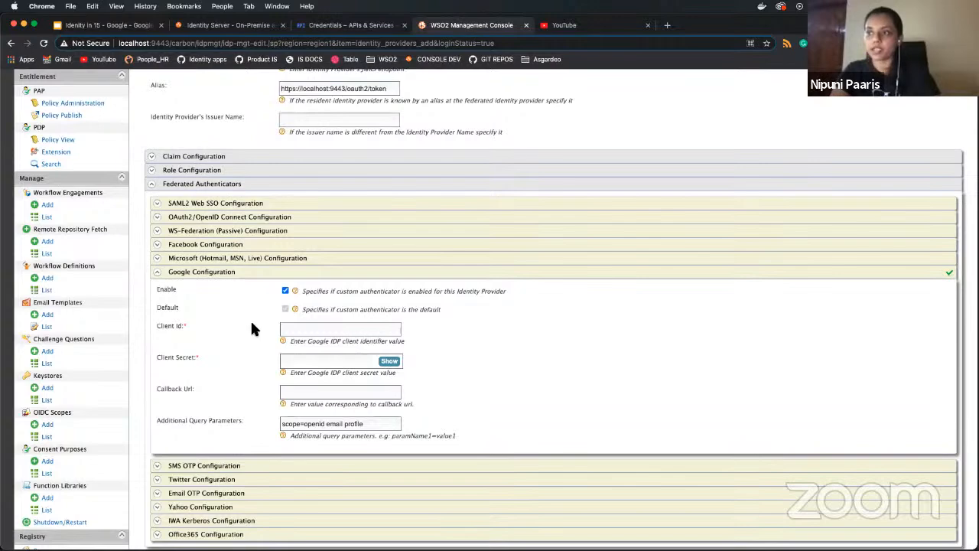
pyautogui.scroll(-3, 253, 329)
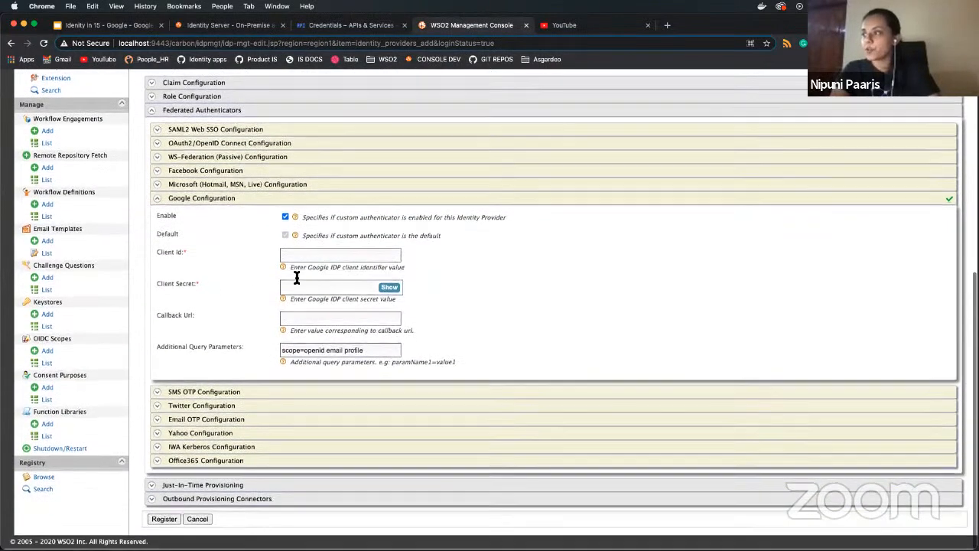
pyautogui.click(309, 256)
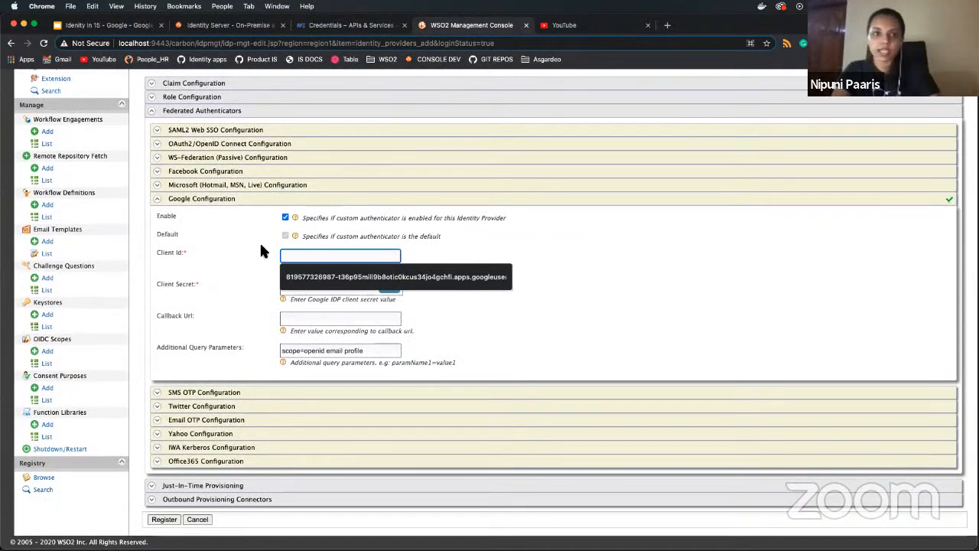
pyautogui.press('super+Tab')
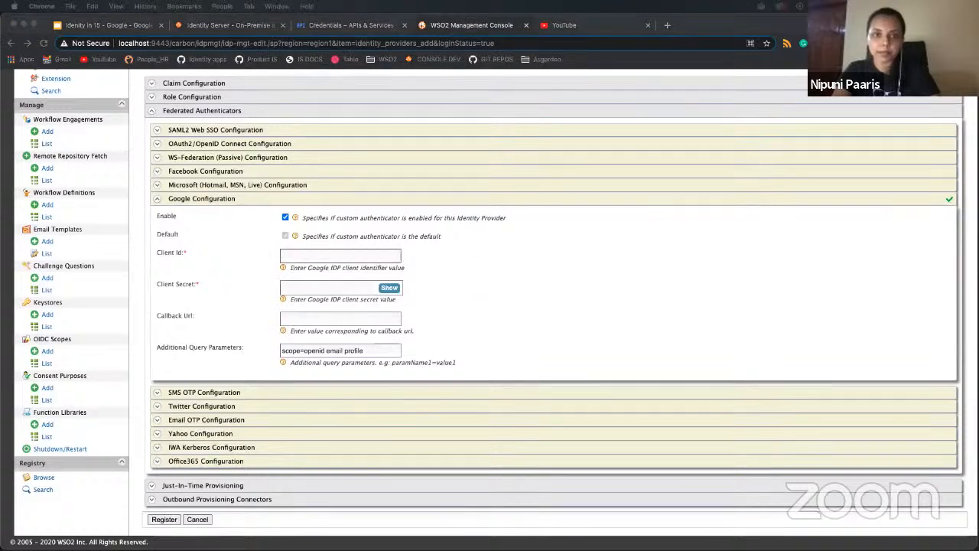
pyautogui.click(336, 252)
pyautogui.press('super+v')
pyautogui.click(183, 236)
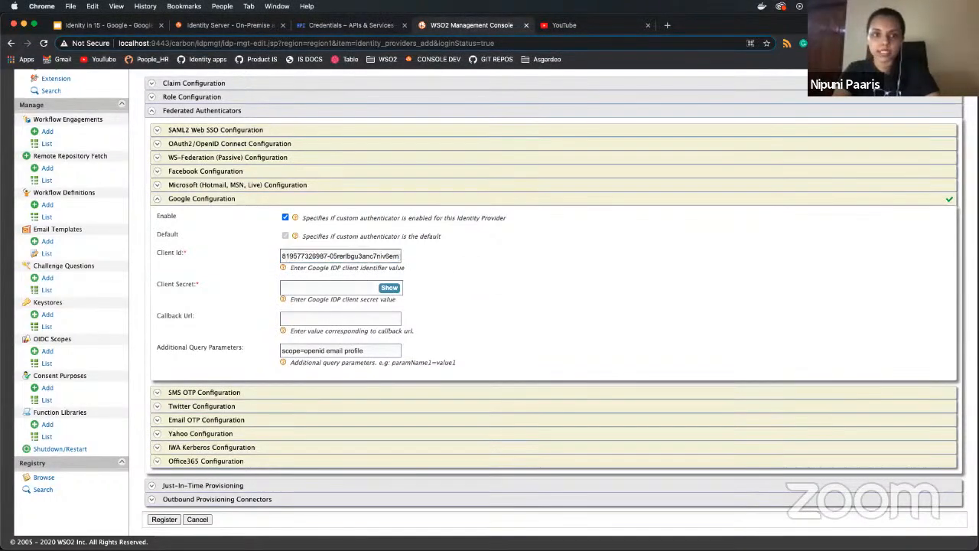
pyautogui.press('super+Tab')
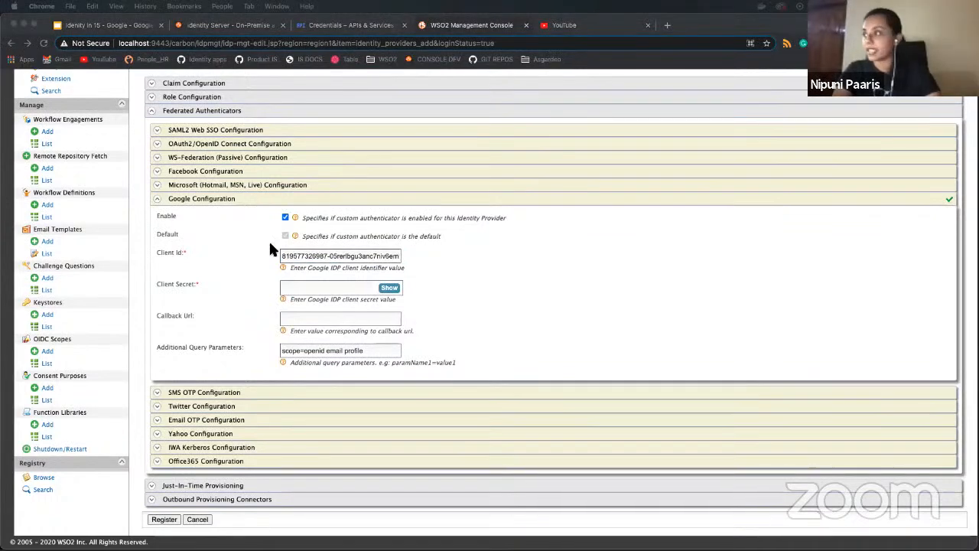
pyautogui.click(299, 288)
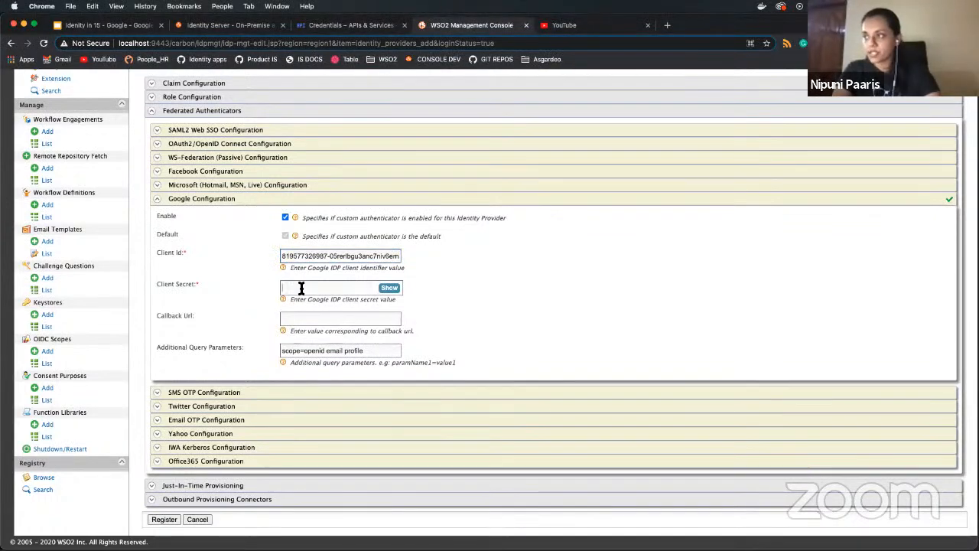
pyautogui.press('super+v')
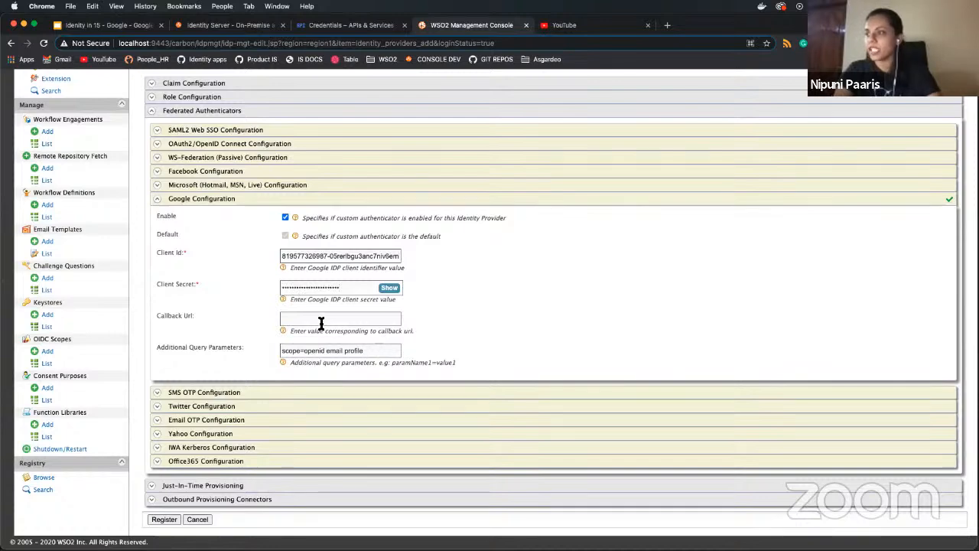
pyautogui.click(321, 320)
pyautogui.click(343, 340)
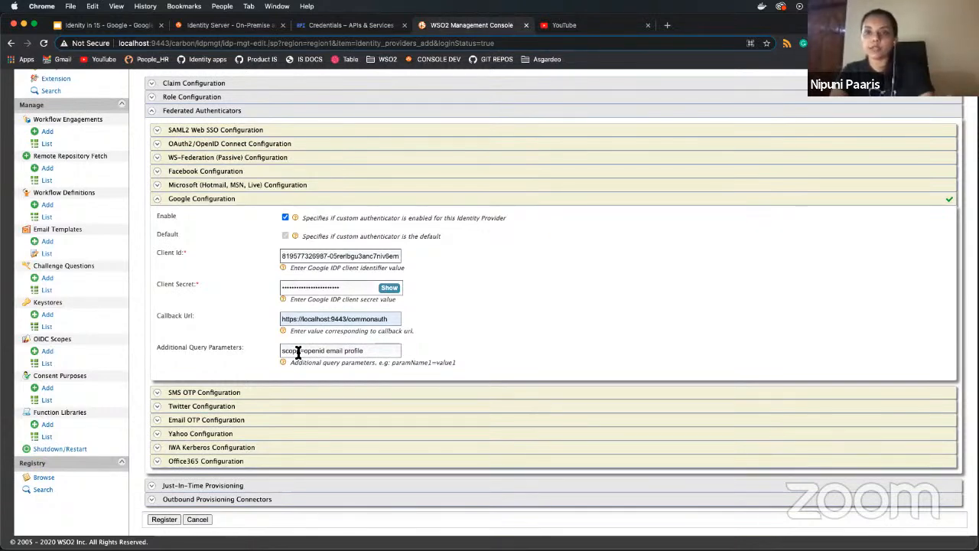
# - Review the Additional Query Parameters value scope=openid email profile, leaving it unchanged
pyautogui.click(340, 351)
pyautogui.doubleClick(341, 350)
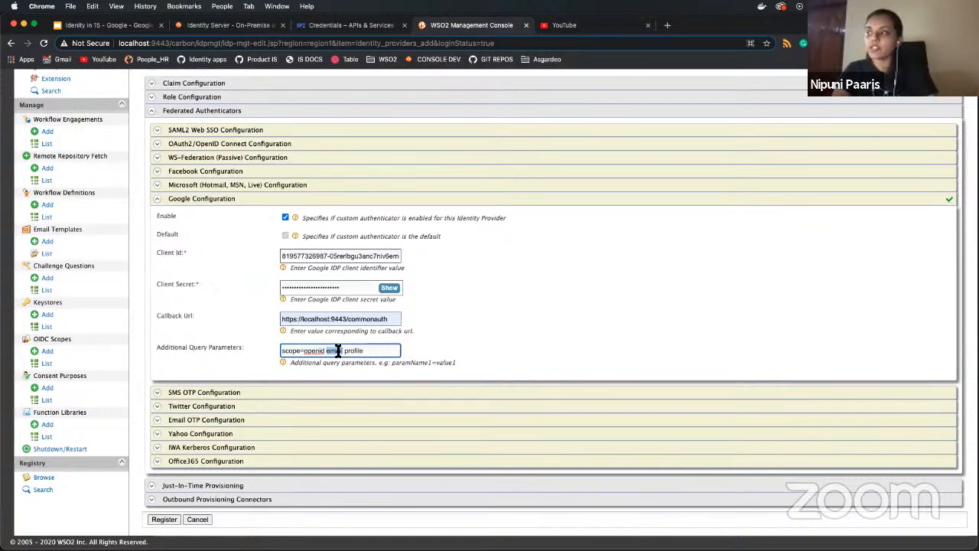
pyautogui.click(339, 350)
pyautogui.tripleClick(340, 350)
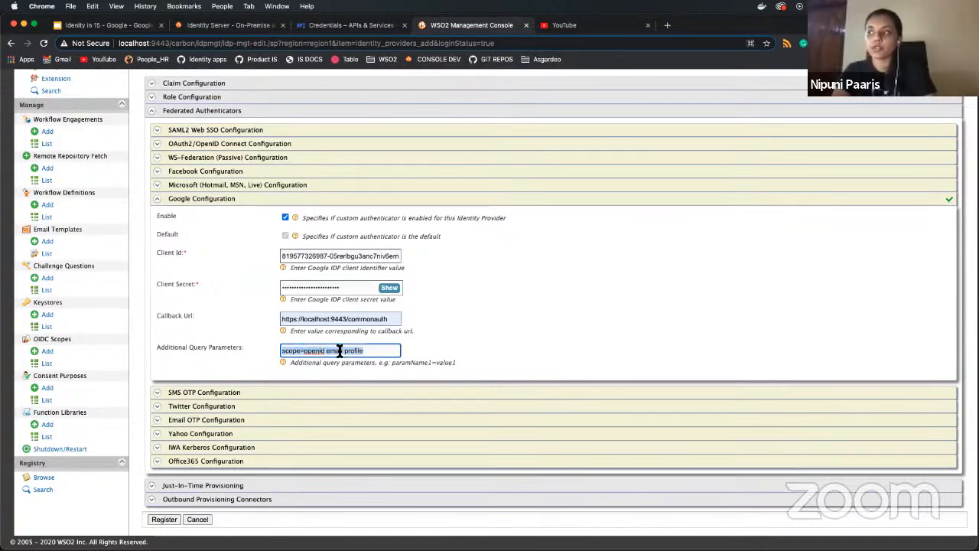
pyautogui.click(339, 350)
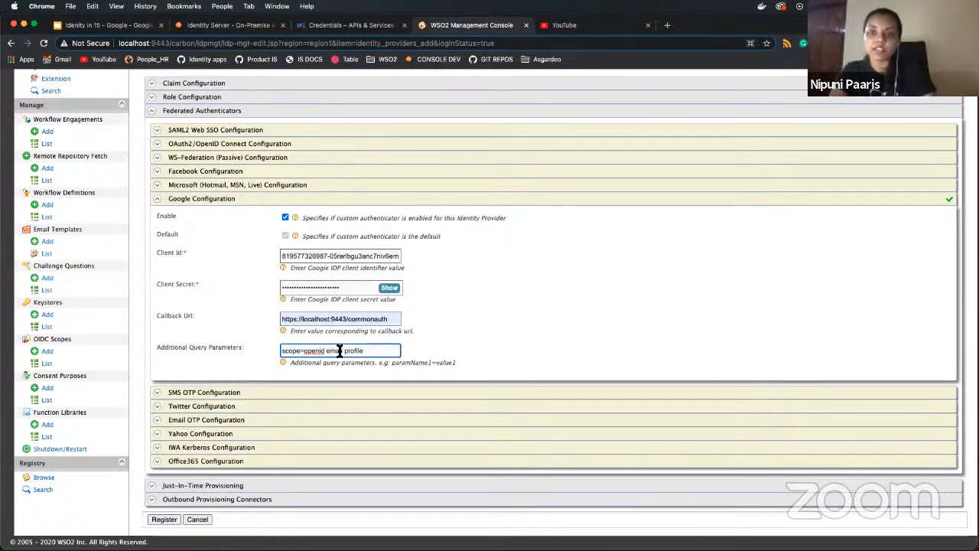
pyautogui.doubleClick(336, 350)
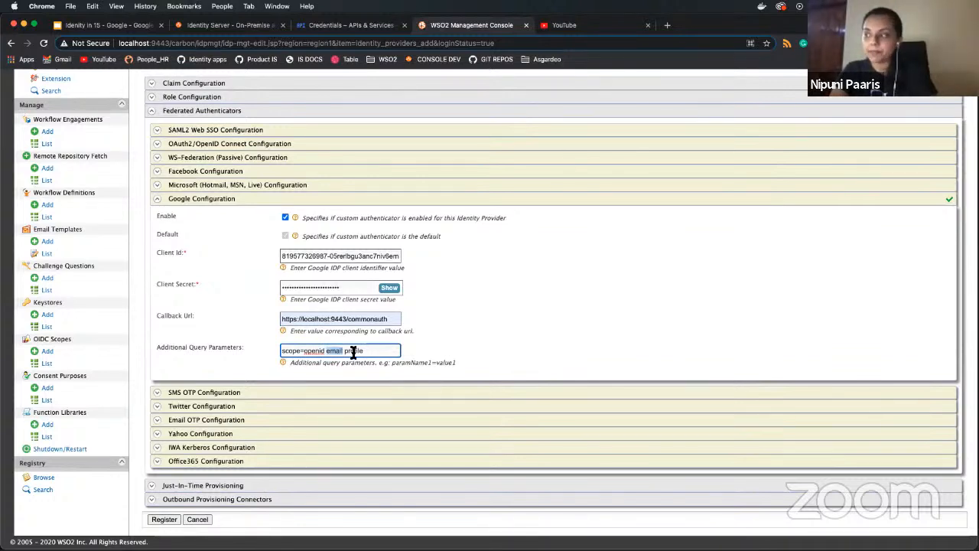
pyautogui.doubleClick(354, 350)
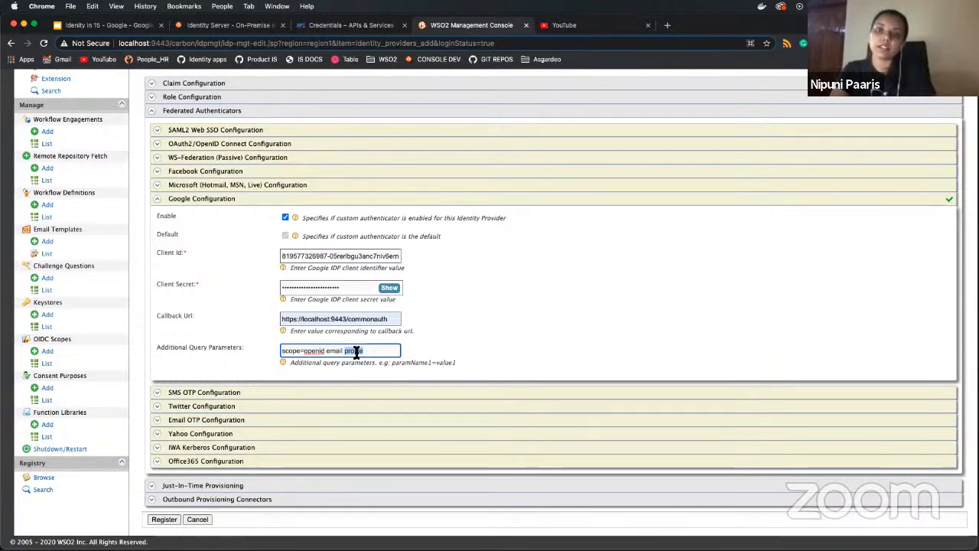
pyautogui.click(474, 312)
pyautogui.scroll(5, 474, 313)
pyautogui.scroll(-5, 476, 314)
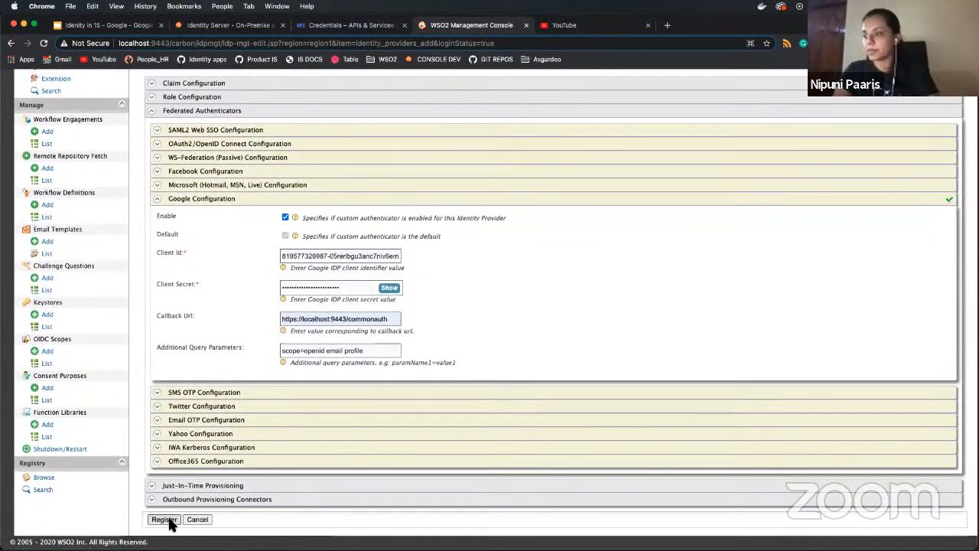
# - Register GoogleIDP, then open pickup-dispatch for editing from the service providers list
pyautogui.click(164, 519)
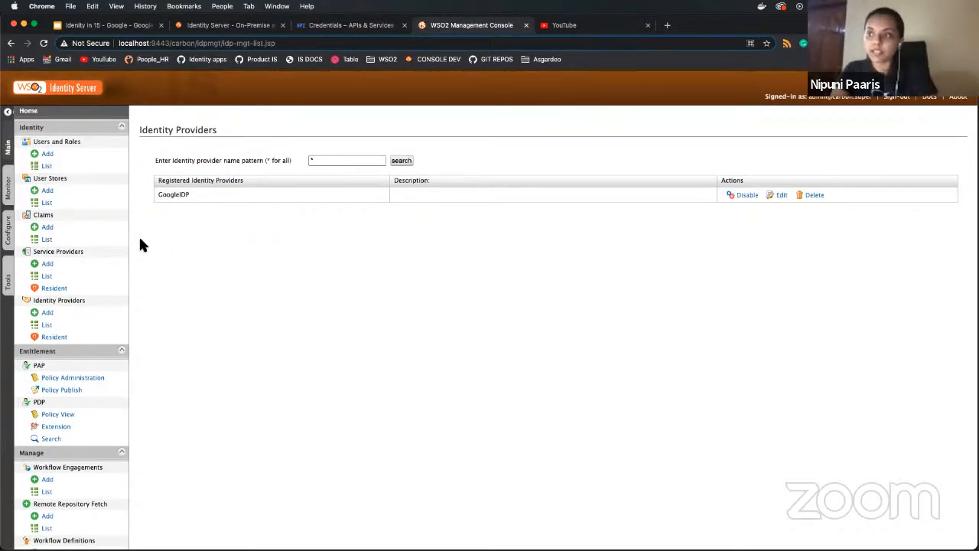
pyautogui.click(72, 277)
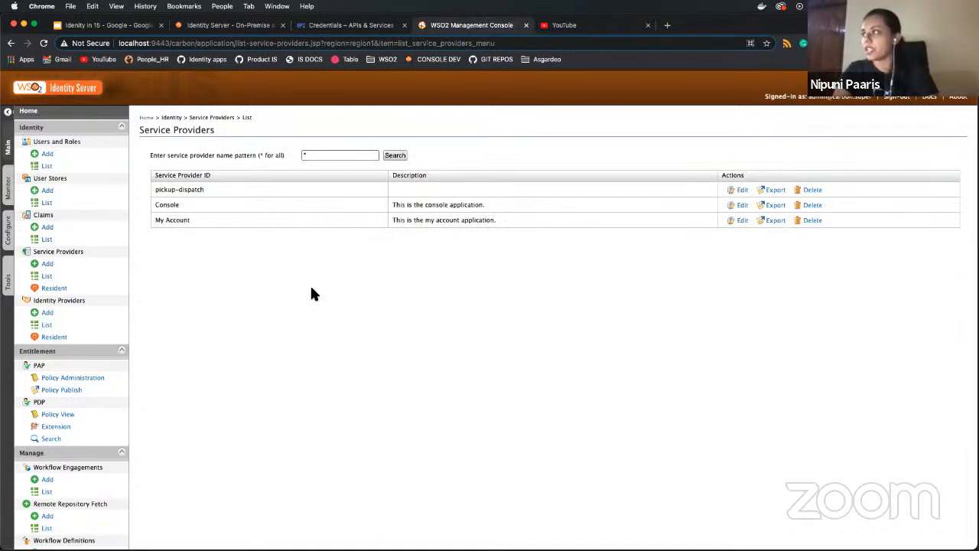
pyautogui.moveTo(202, 182); pyautogui.dragTo(146, 194)
pyautogui.click(321, 260)
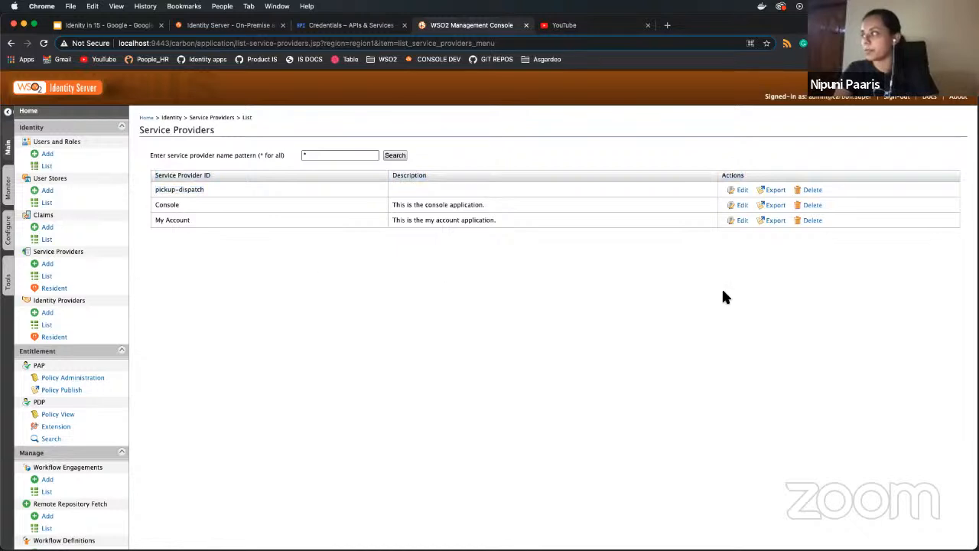
pyautogui.click(739, 190)
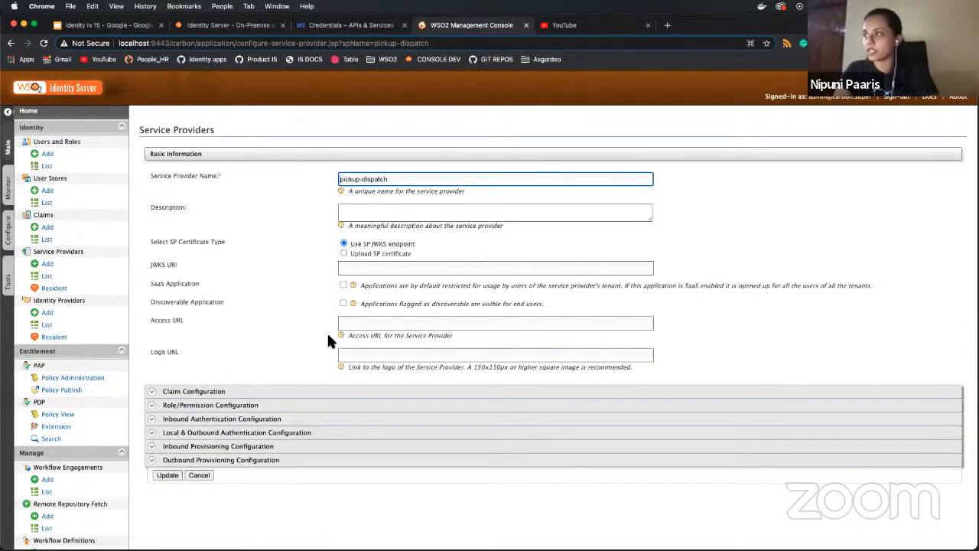
# - Switch pickup-dispatch's outbound authentication to Federated Authentication using GoogleIDP, and update the service provider
pyautogui.click(218, 433)
pyautogui.scroll(-2, 218, 438)
pyautogui.scroll(-3, 218, 437)
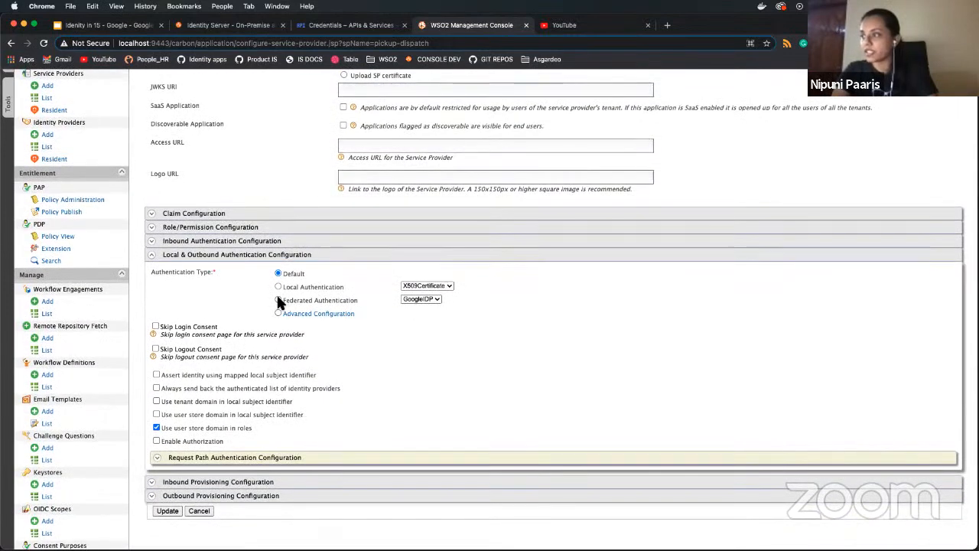
pyautogui.click(279, 300)
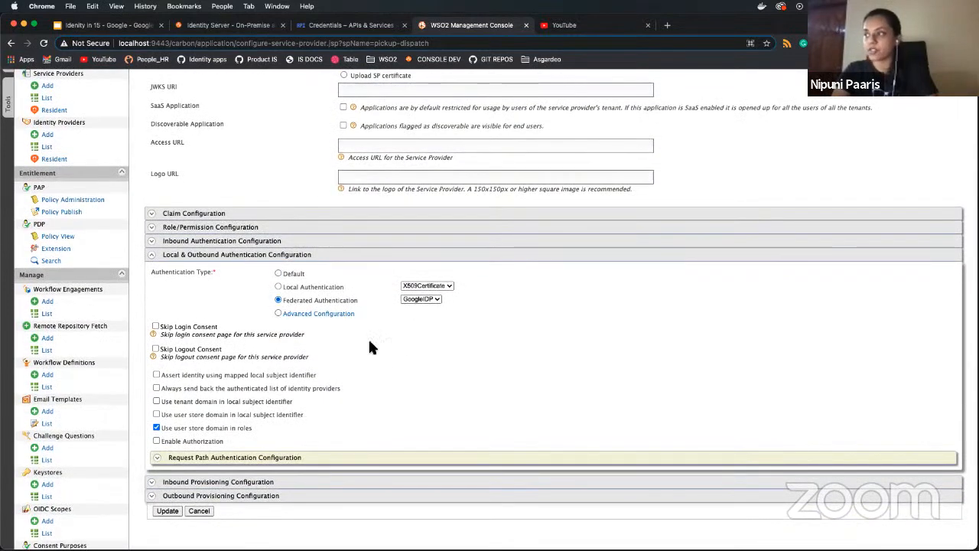
pyautogui.click(434, 300)
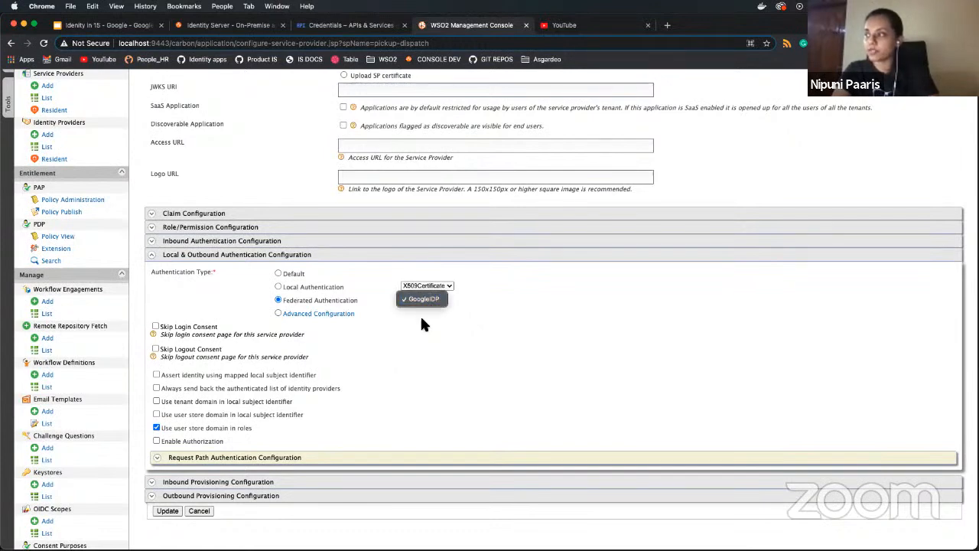
pyautogui.click(421, 316)
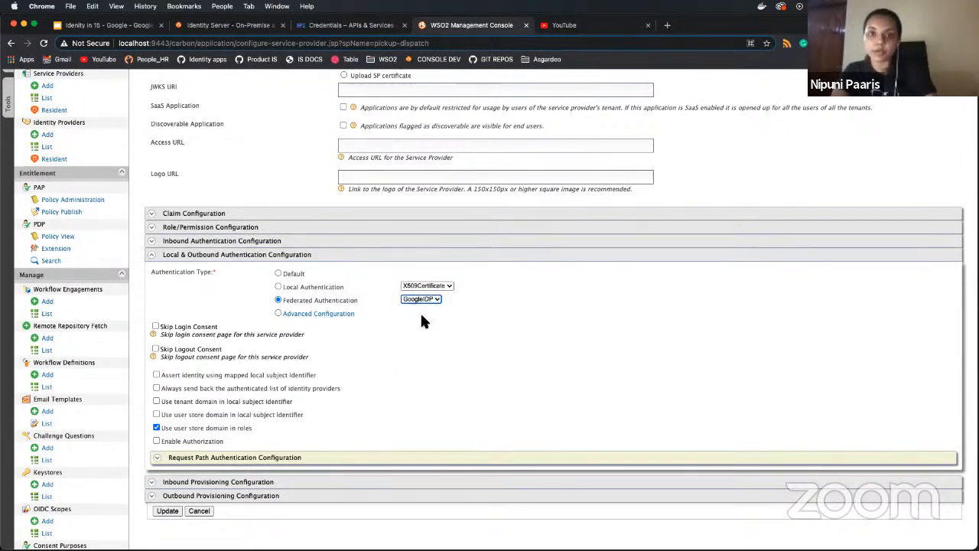
pyautogui.scroll(-1, 422, 315)
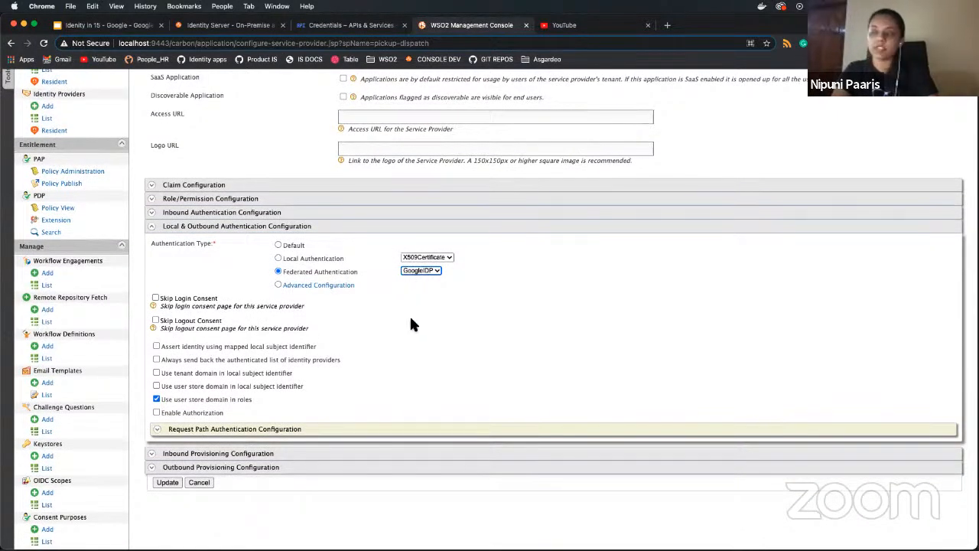
pyautogui.scroll(-1, 410, 324)
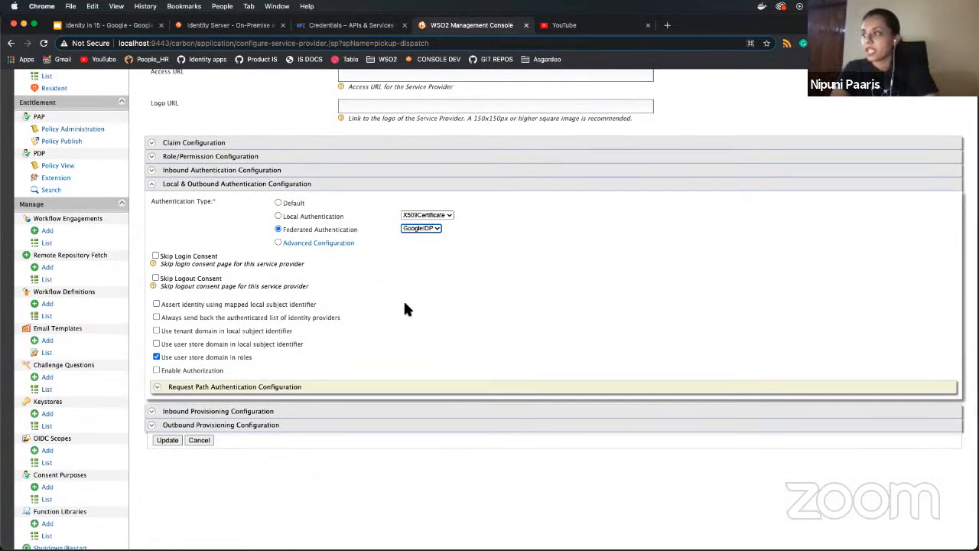
pyautogui.scroll(1, 404, 306)
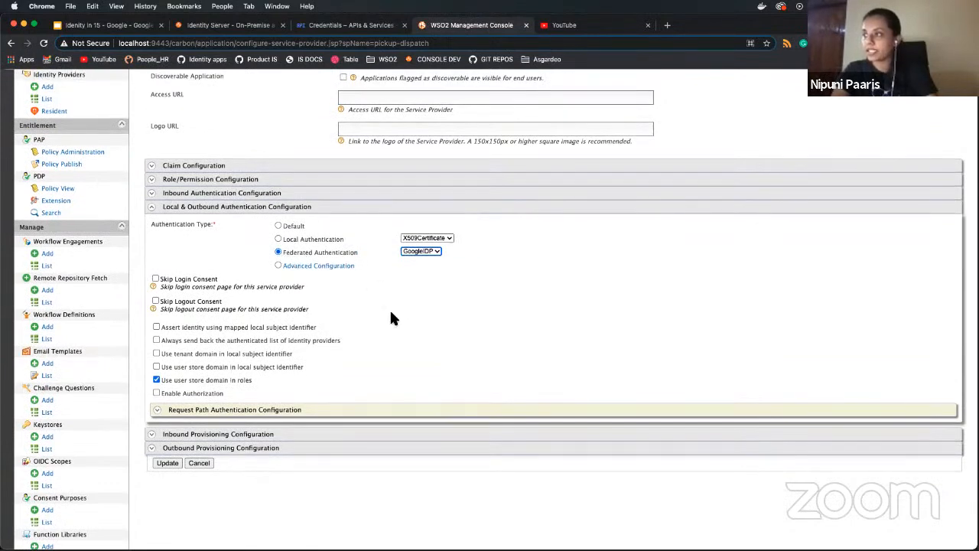
pyautogui.click(166, 464)
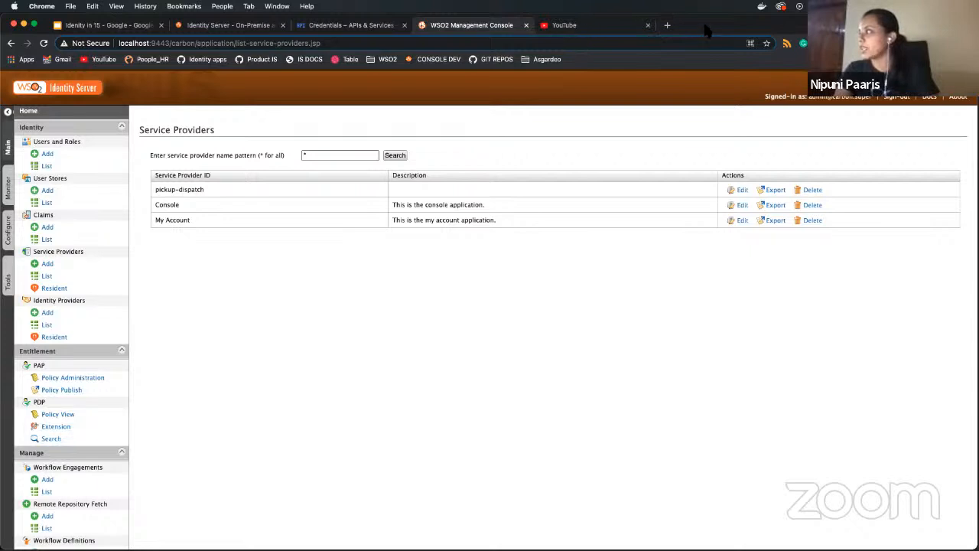
# - Open a new incognito window, then start LOGIN from the Pickup Dispatch login window
pyautogui.click(968, 43)
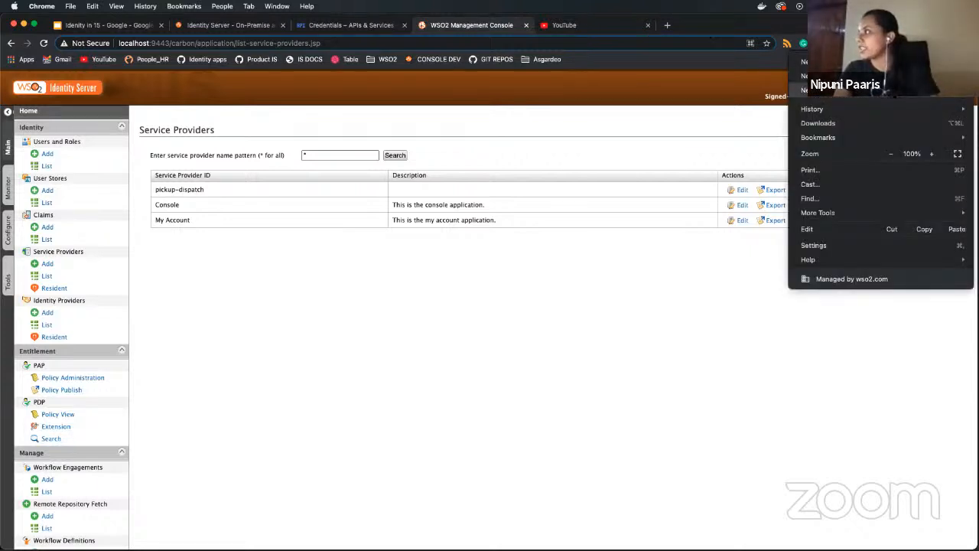
pyautogui.click(825, 91)
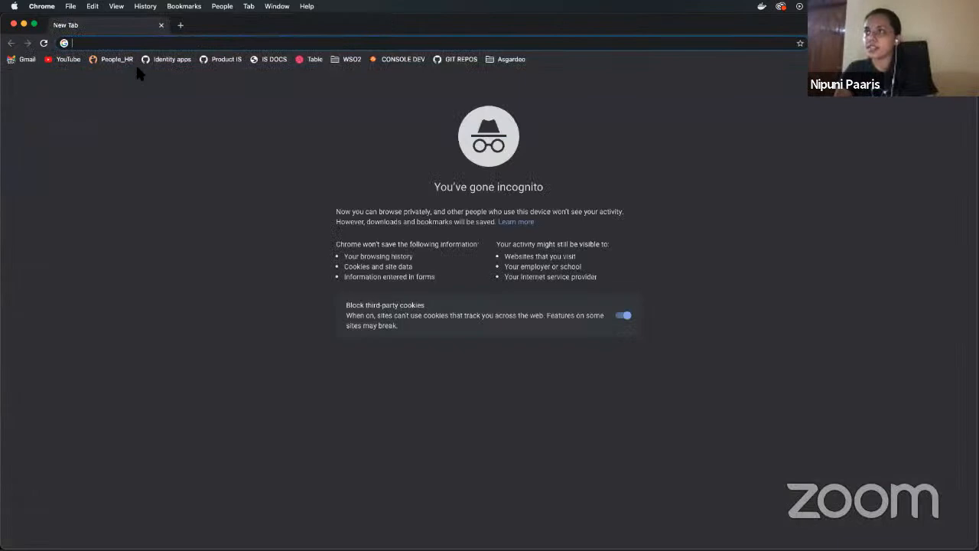
pyautogui.doubleClick(135, 63)
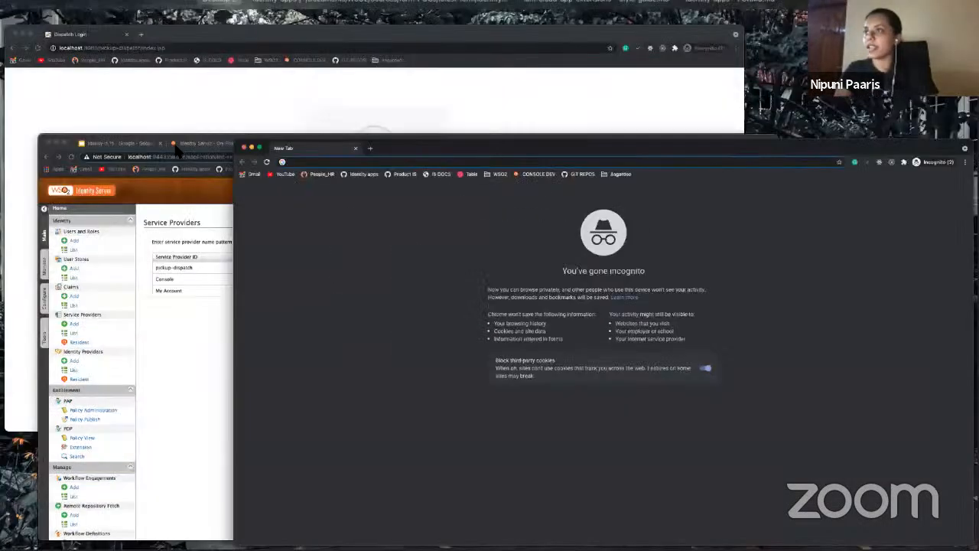
pyautogui.click(166, 127)
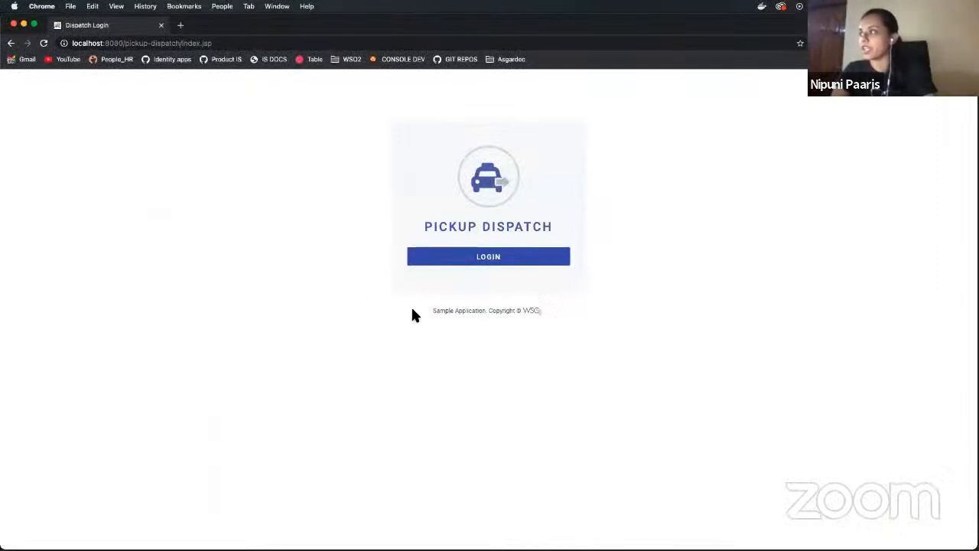
pyautogui.click(461, 258)
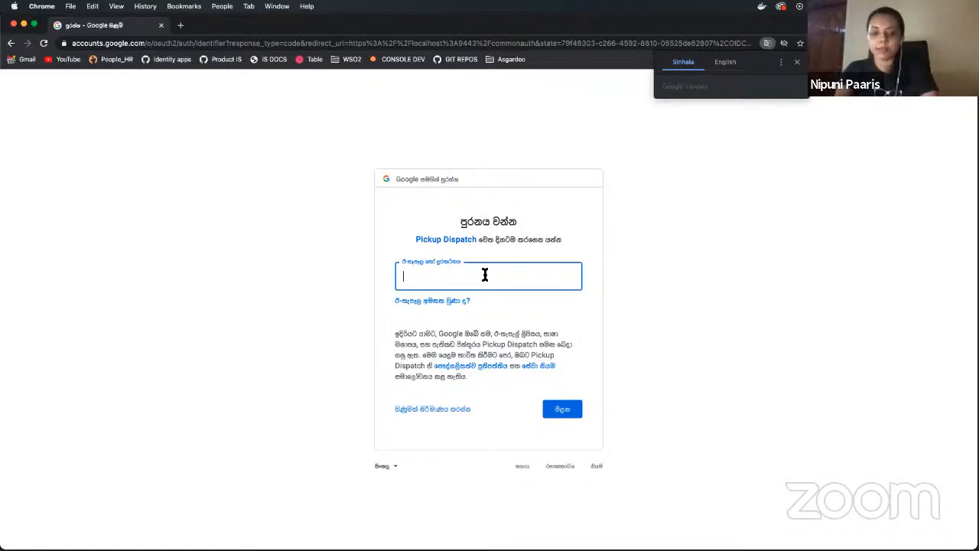
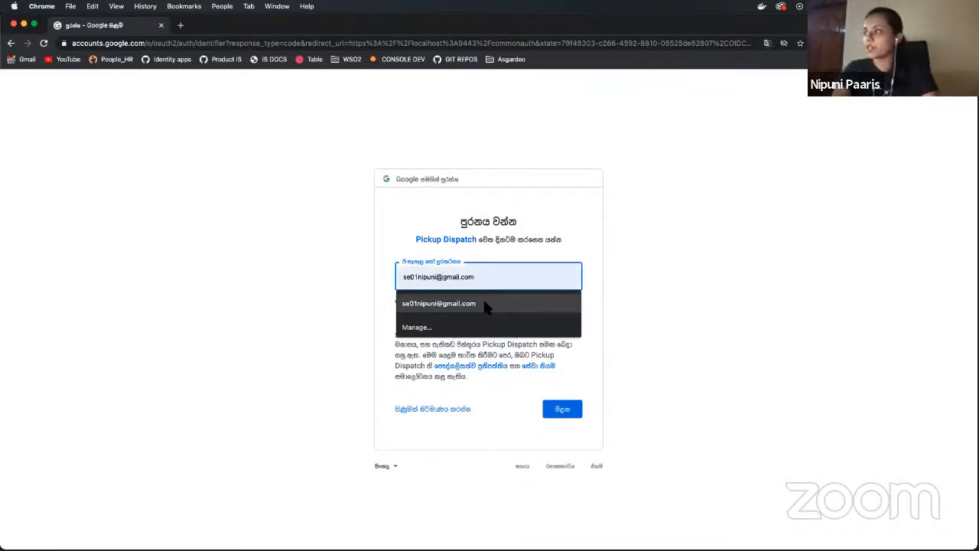
# - Sign in to Google with the account's autofilled e-mail address and its password
pyautogui.click(448, 303)
pyautogui.click(556, 409)
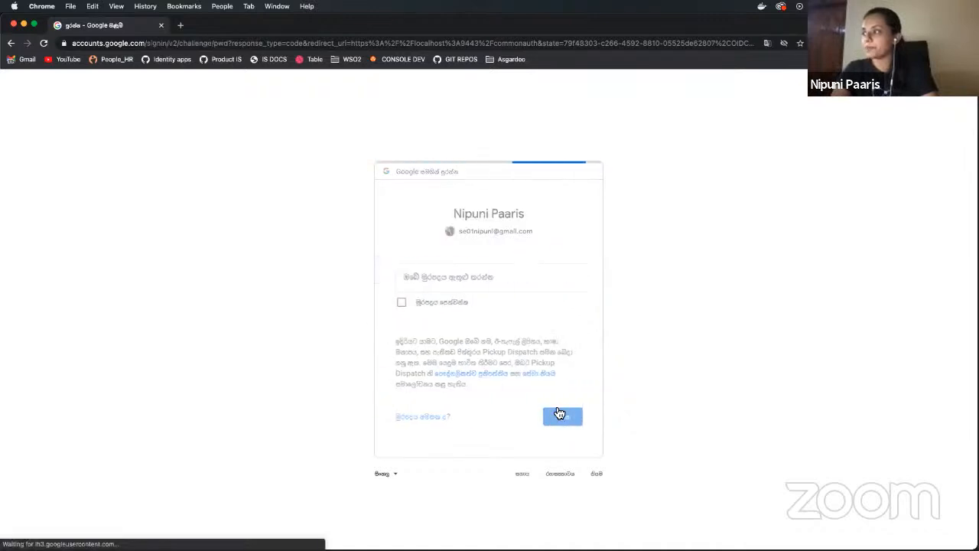
pyautogui.write('••••••••')
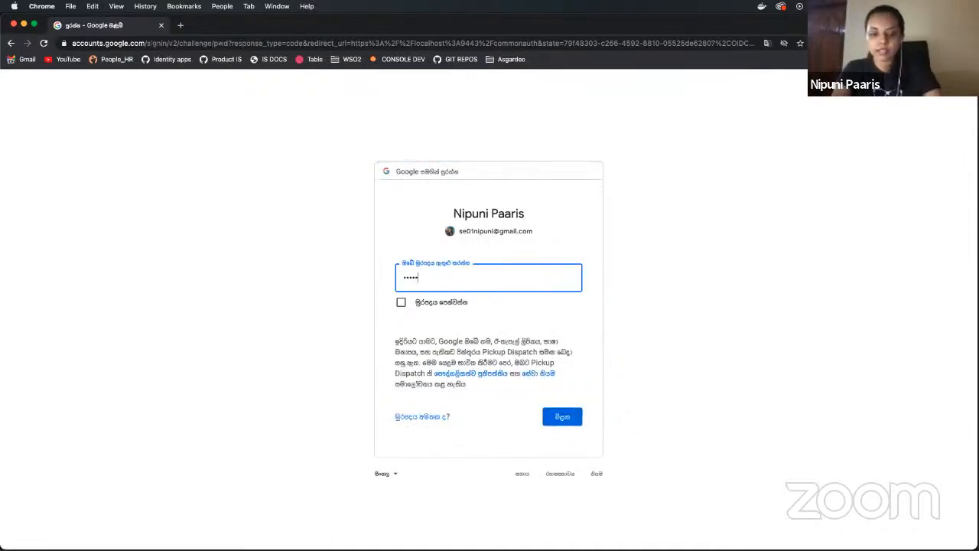
pyautogui.write('••••••••')
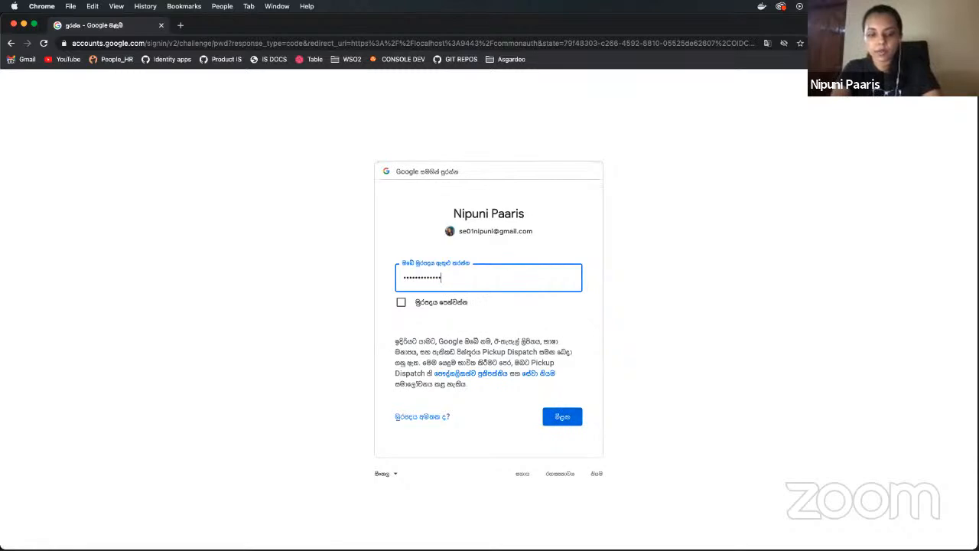
pyautogui.press('Return')
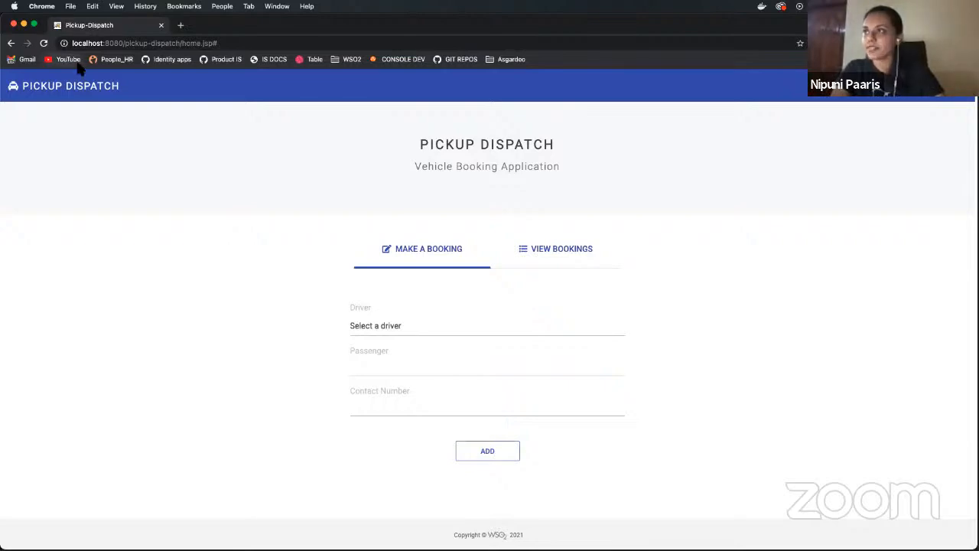
pyautogui.hotkey('ctrl', 'Up')
# - Present the 'Idenity in 15' deck full screen from slide 6, Question Time!
pyautogui.click(231, 164)
pyautogui.click(107, 25)
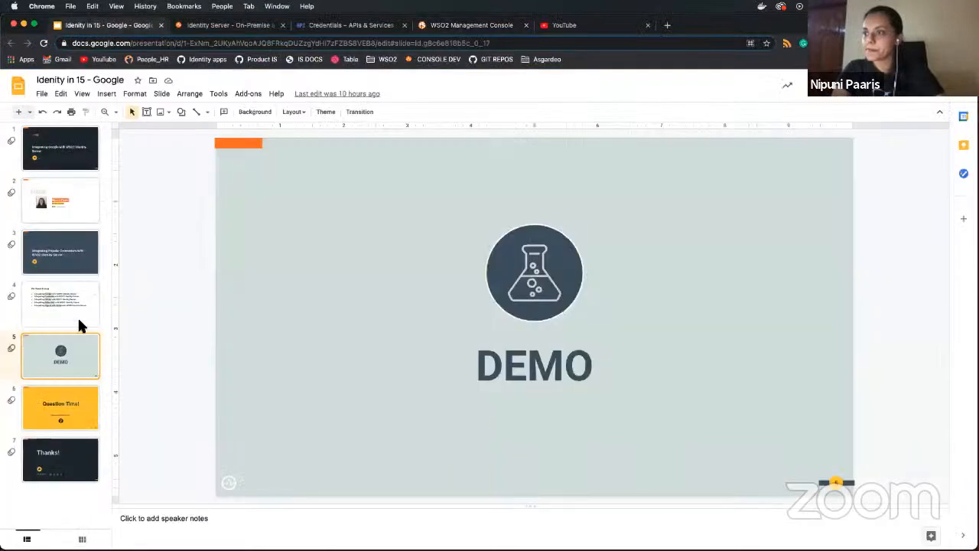
pyautogui.click(55, 394)
pyautogui.click(846, 100)
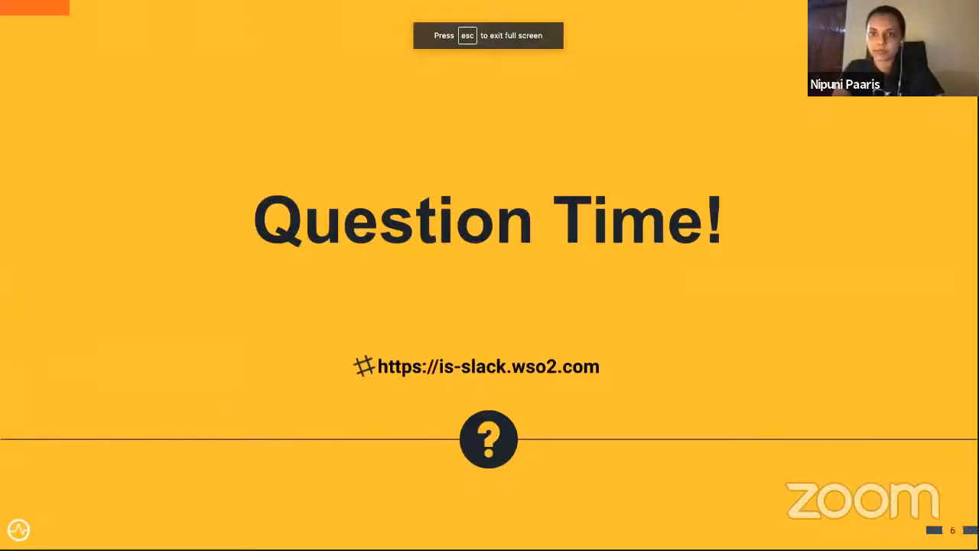